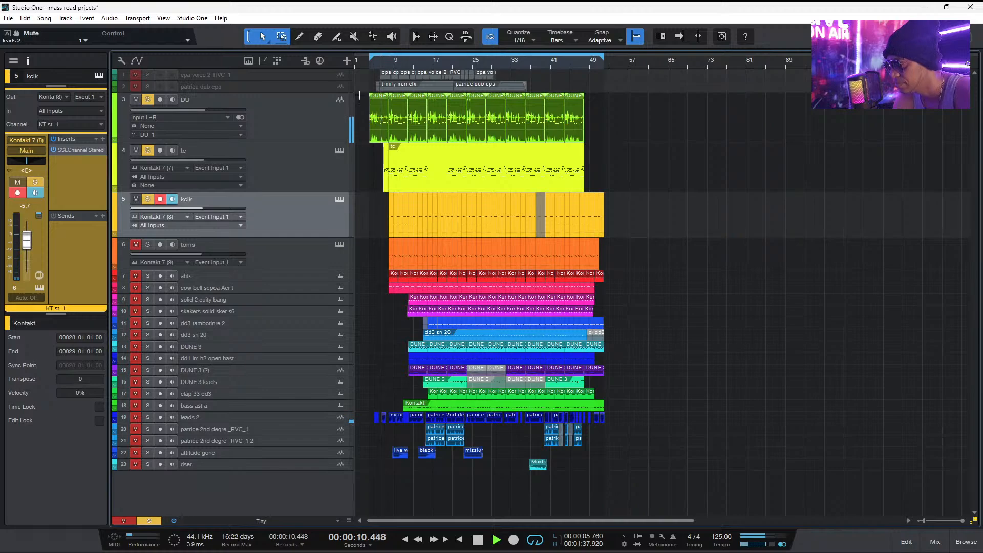
# Unmute the toms track, select the kcik track and play the arrangement from about bar 8
pyautogui.click(135, 245)
pyautogui.click(282, 253)
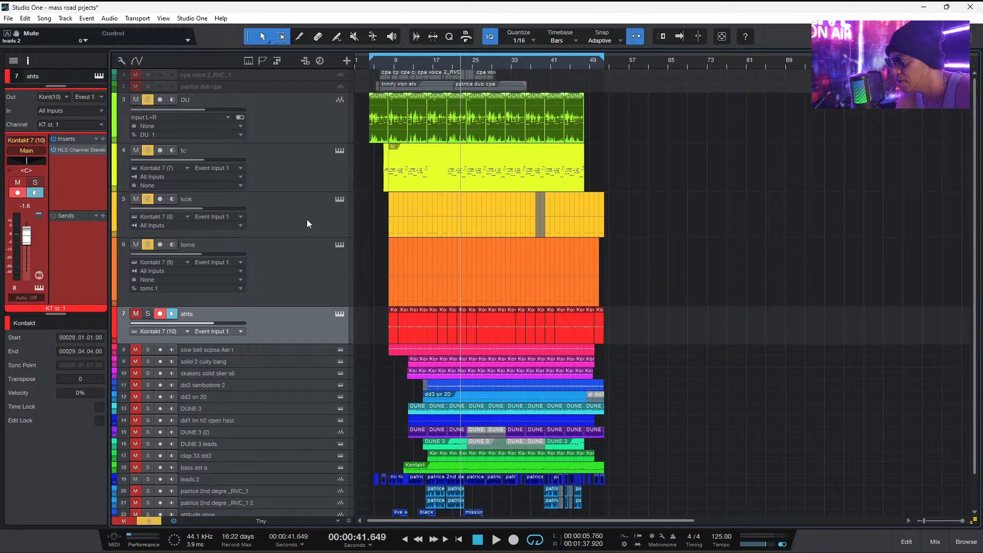
pyautogui.rightClick(325, 219)
pyautogui.click(381, 61)
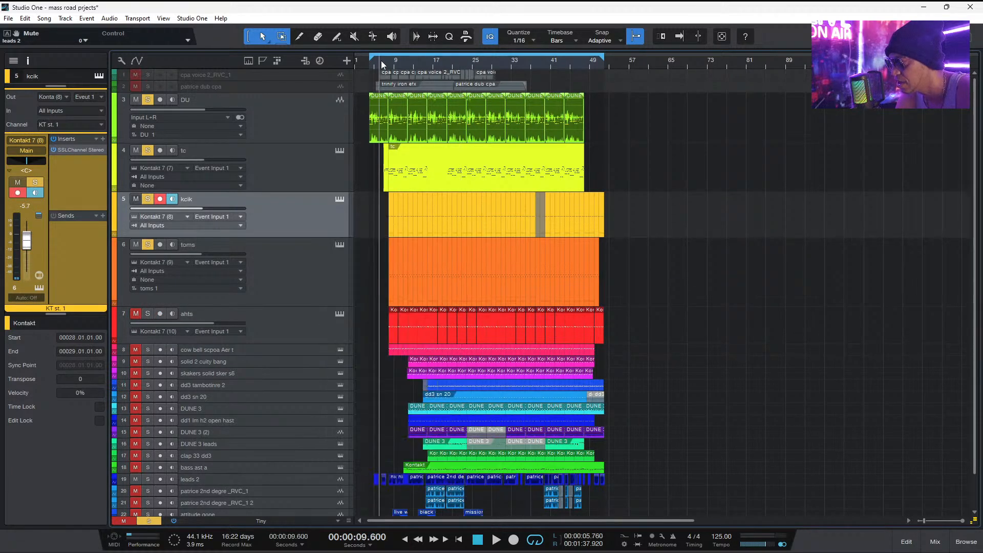
pyautogui.press('space')
pyautogui.click(391, 60)
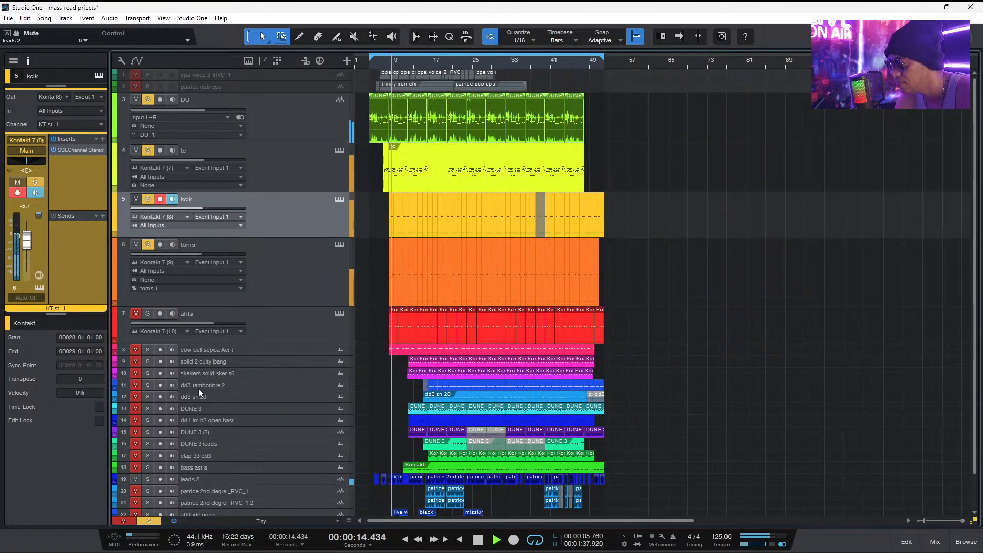
# Mute the leads 2, tc and DU tracks during playback, selecting the toms track
pyautogui.click(136, 479)
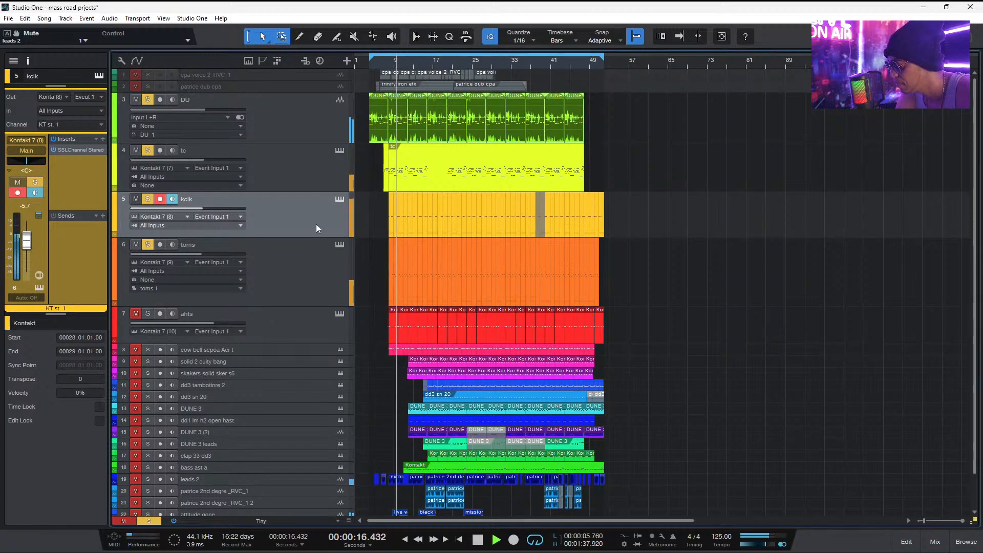
pyautogui.click(296, 268)
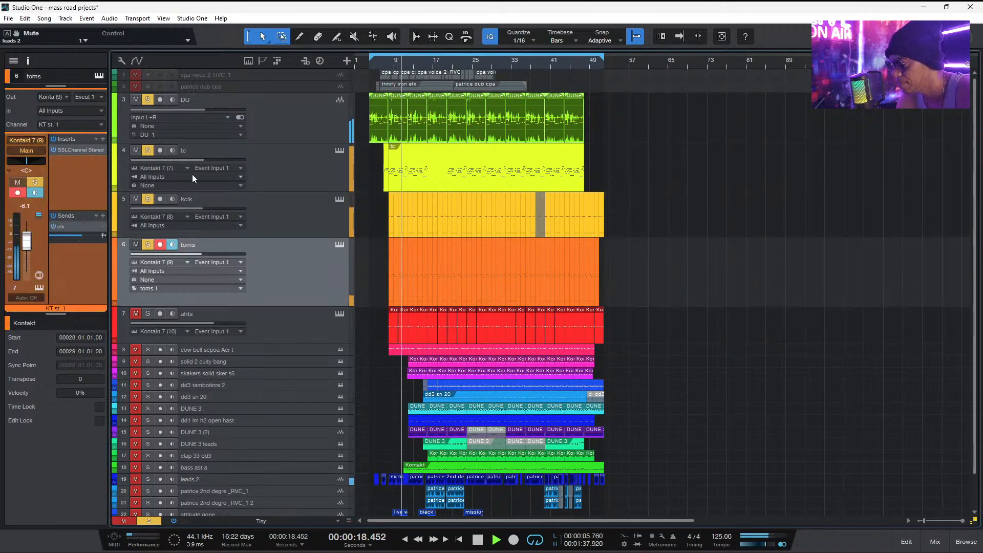
pyautogui.click(136, 150)
pyautogui.click(136, 99)
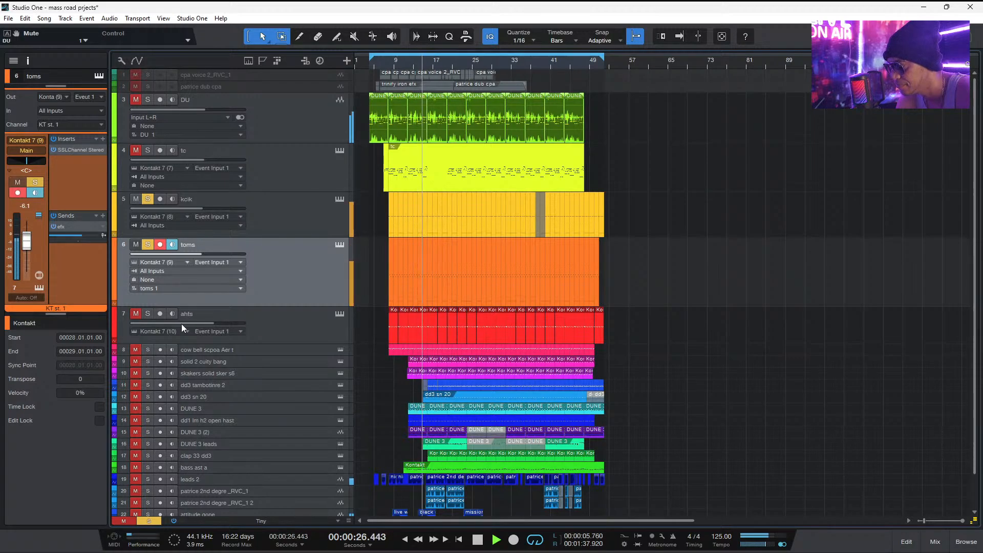
# Add the ahts and cow bell scpoa Aer t tracks to the playing drum mix by unmuting them
pyautogui.click(275, 328)
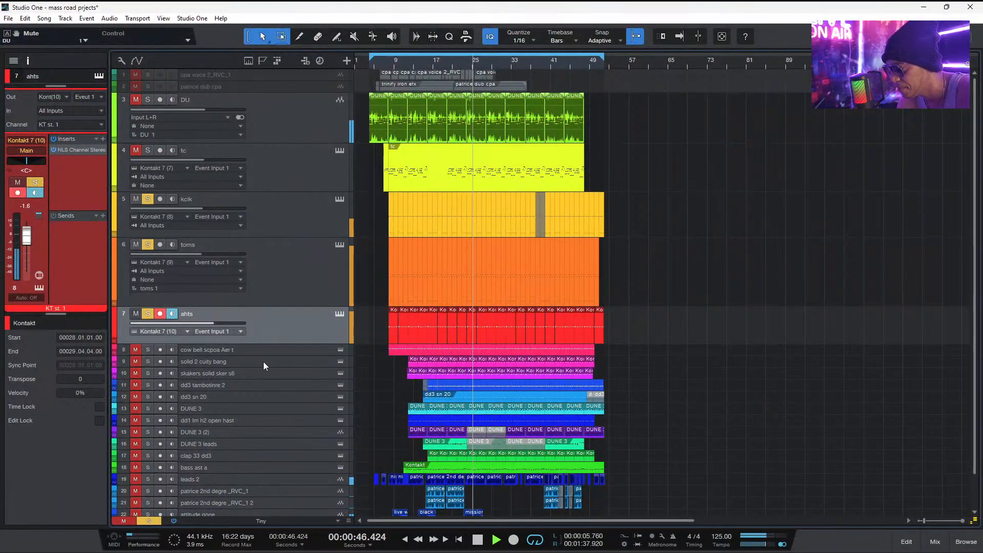
pyautogui.click(261, 351)
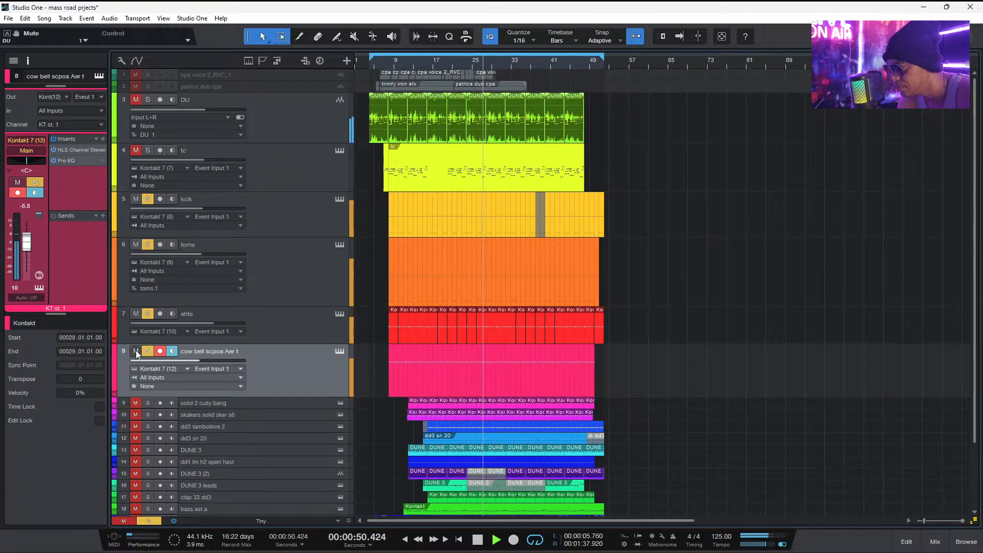
pyautogui.rightClick(303, 367)
pyautogui.click(285, 373)
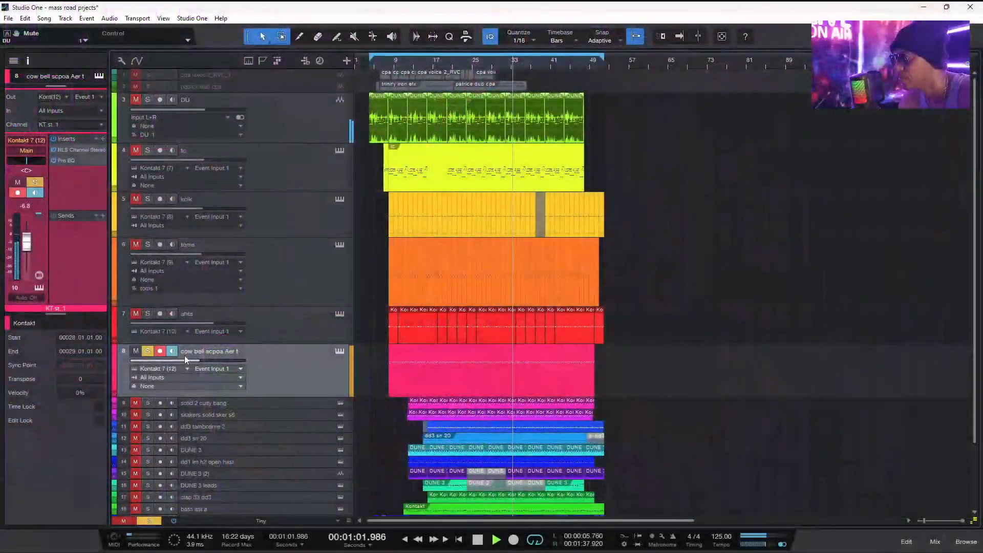
# Unmute the kcik and toms tracks again and select the cow bell scpoa Aer t track
pyautogui.rightClick(135, 245)
pyautogui.click(133, 202)
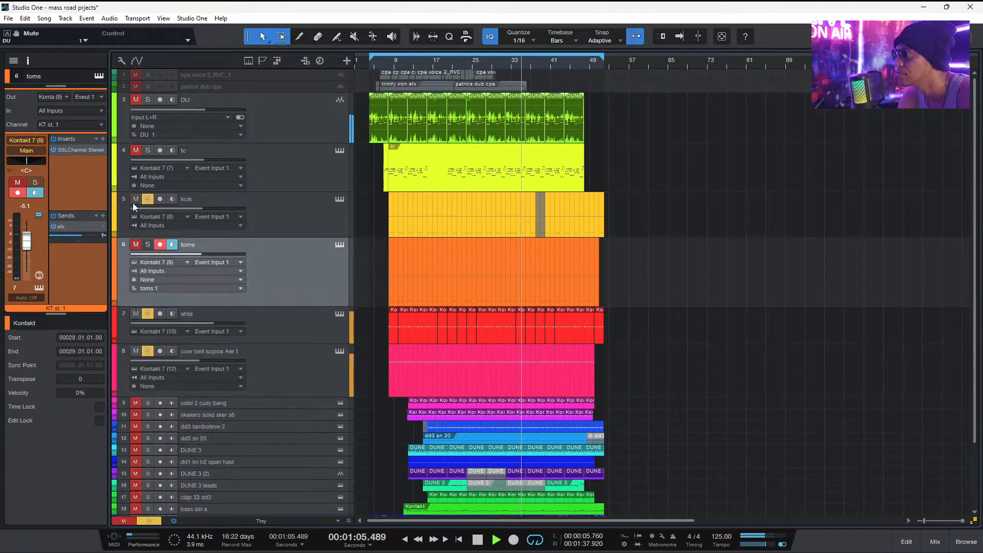
pyautogui.click(134, 247)
pyautogui.rightClick(290, 285)
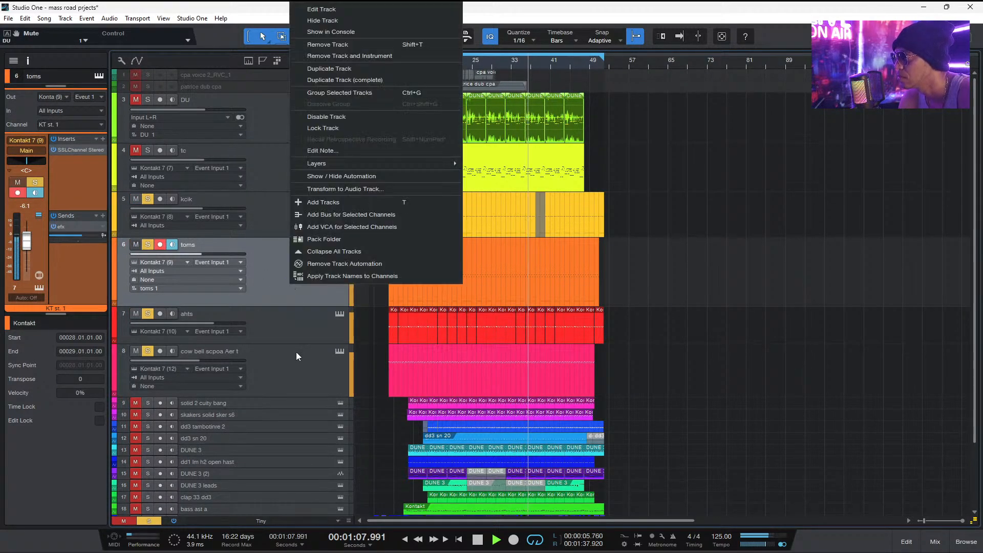
pyautogui.click(302, 332)
pyautogui.click(302, 378)
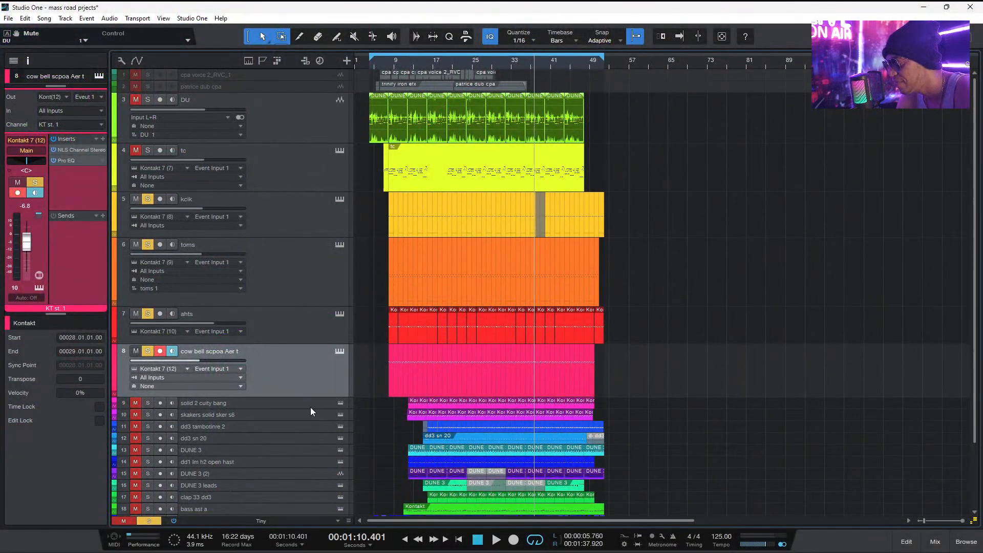
# Enlarge and unmute the solid 2 cuity bang track, then resume playback with the leads 2 track muted
pyautogui.moveTo(305, 410); pyautogui.dragTo(305, 448)
pyautogui.click(305, 441)
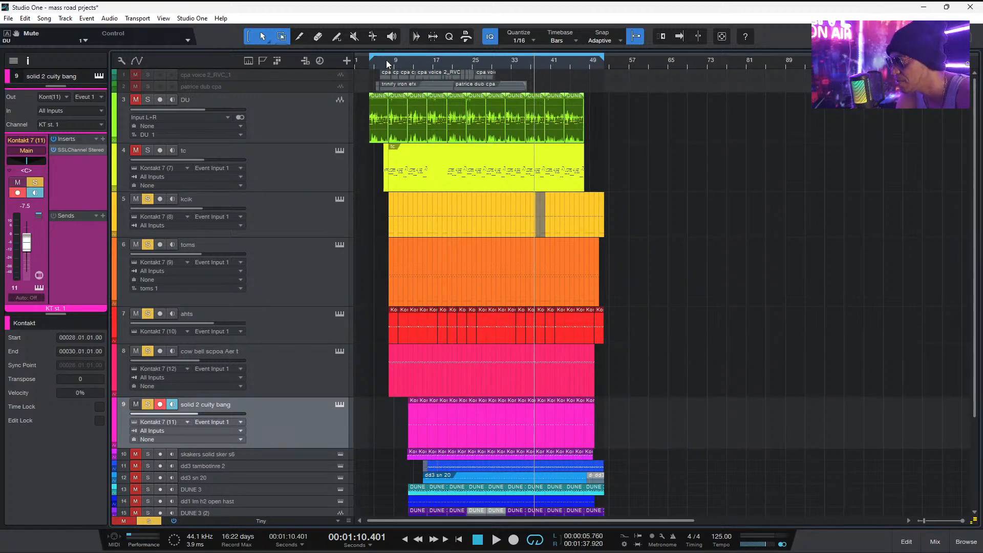
pyautogui.press('space')
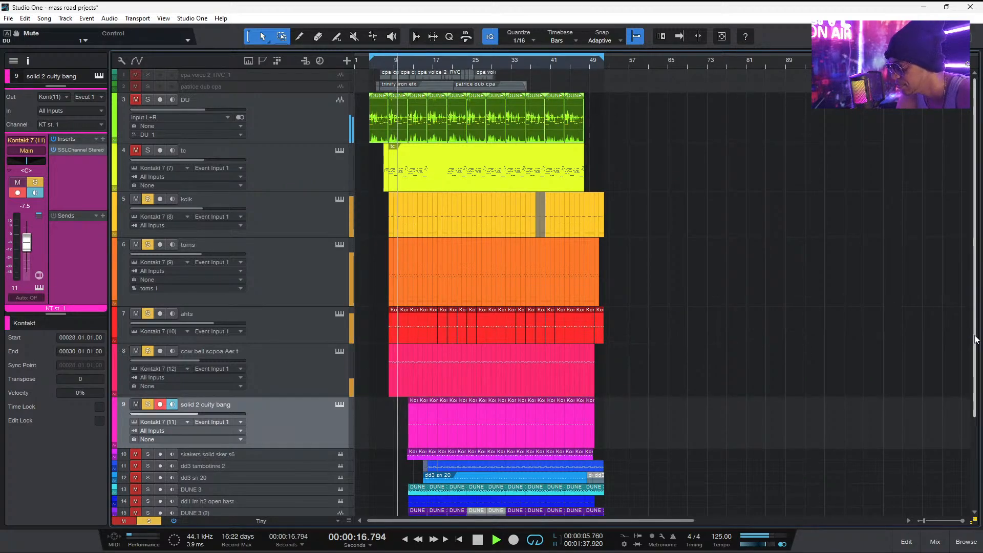
pyautogui.scroll(-5, 317, 460)
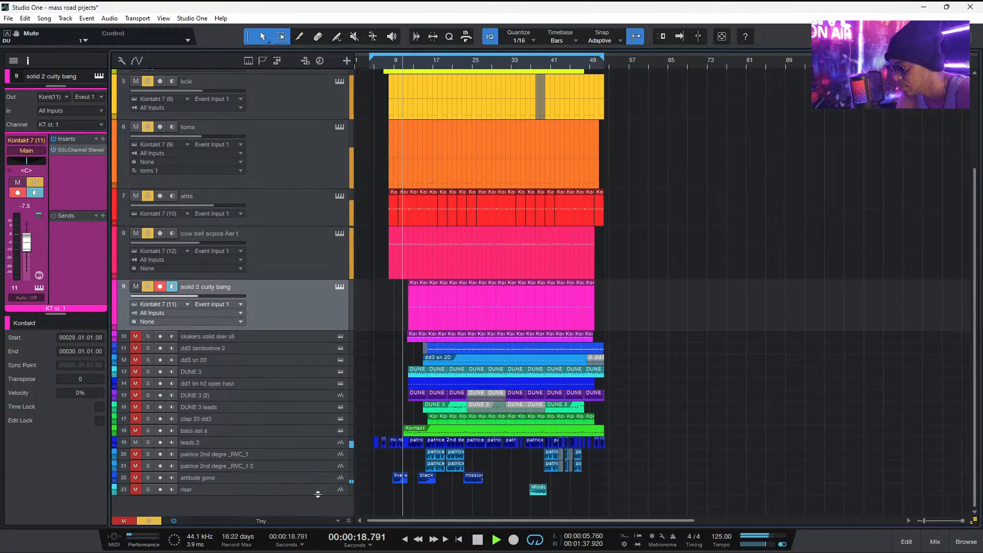
pyautogui.click(136, 442)
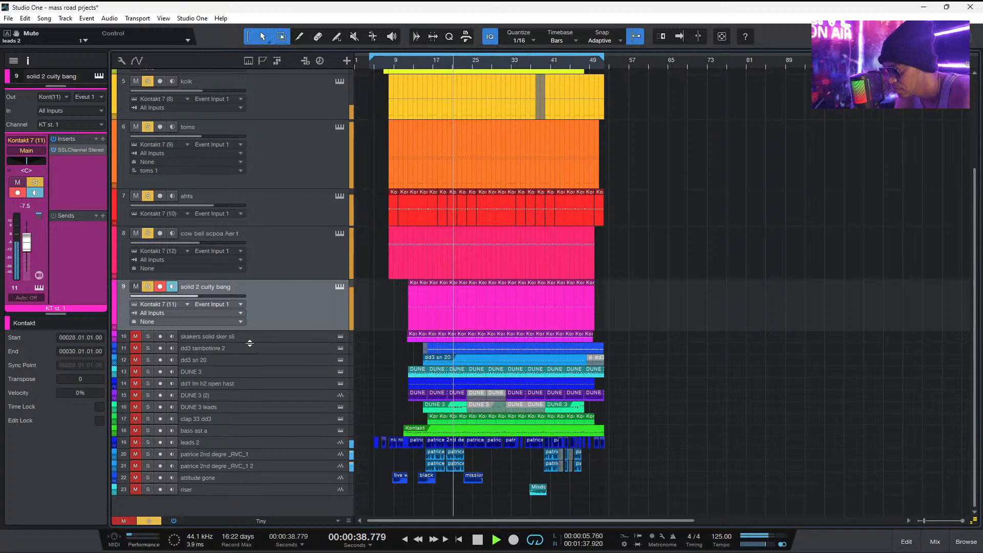
# Enlarge the skakers solid sker s6 track and bring the DU and tc tracks back into the mix
pyautogui.moveTo(257, 343); pyautogui.dragTo(251, 366)
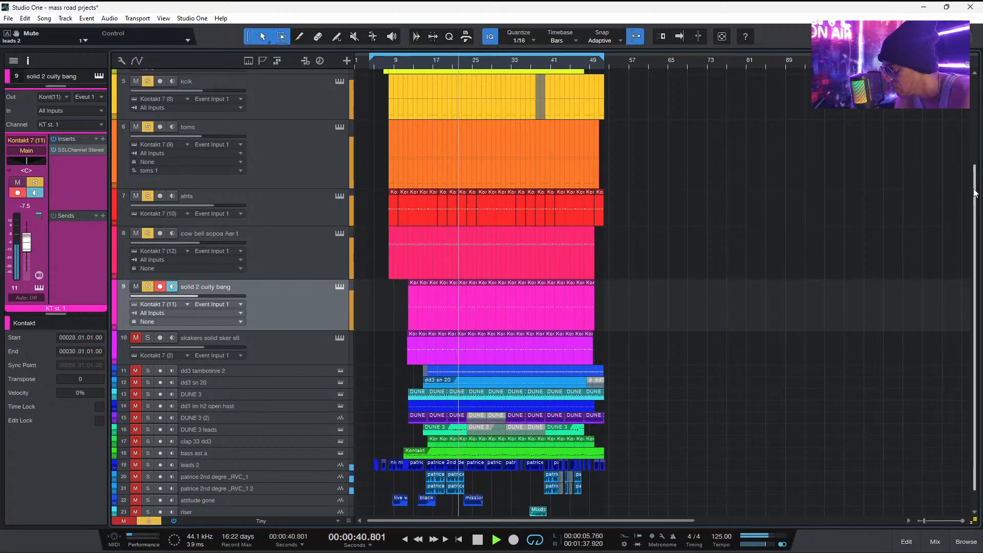
pyautogui.moveTo(976, 192); pyautogui.dragTo(976, 94)
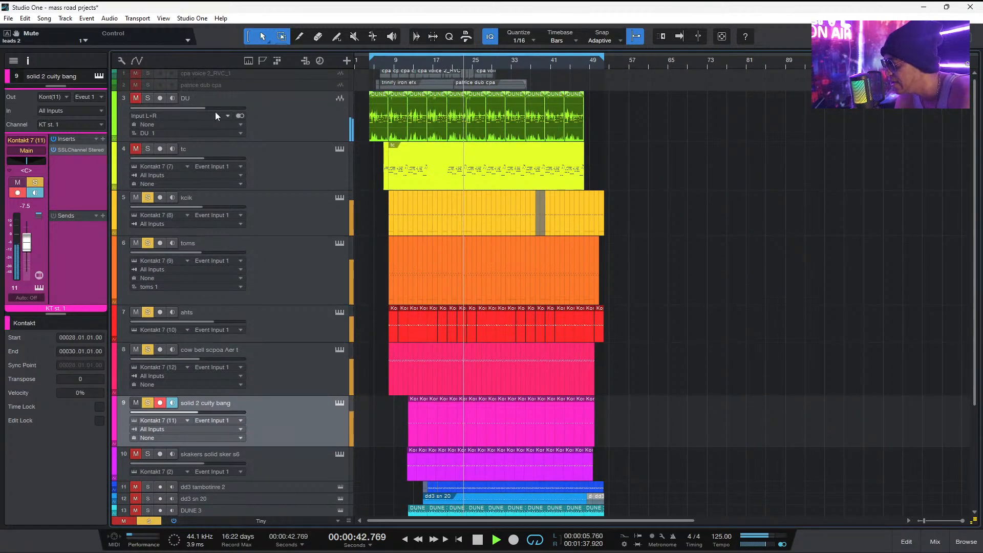
pyautogui.click(148, 98)
pyautogui.click(135, 98)
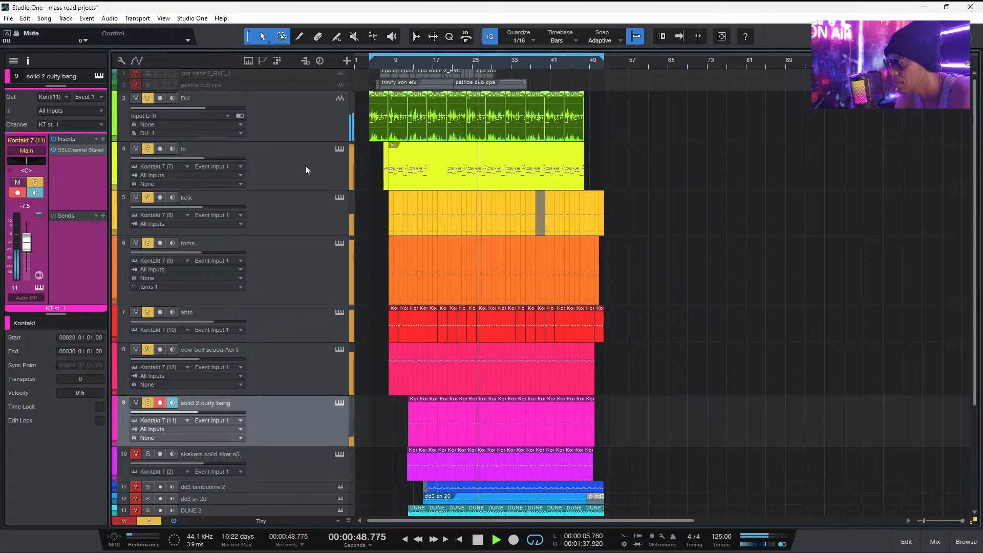
# Select the skakers solid sker s6 track, unmute it and enlarge it to its full control height
pyautogui.scroll(-5, 306, 166)
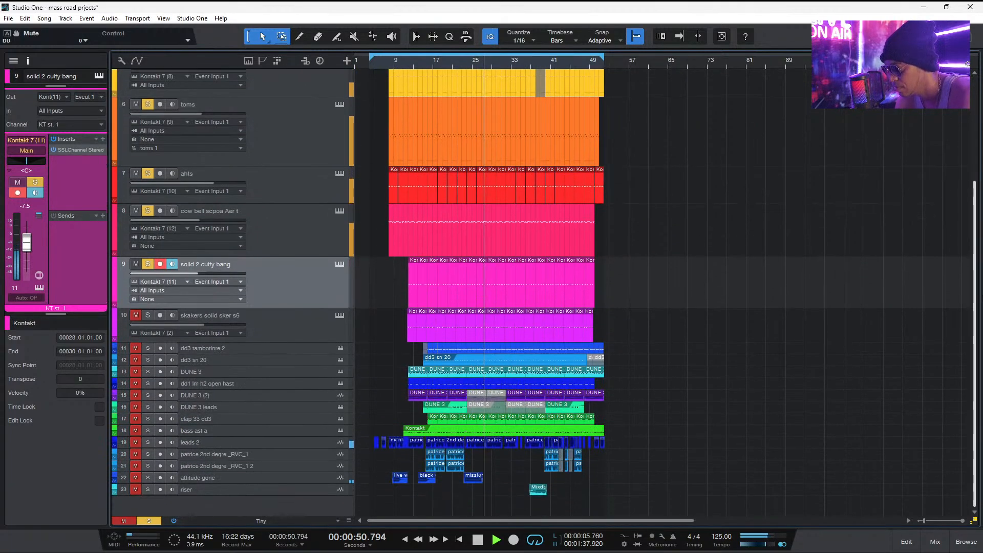
pyautogui.click(282, 326)
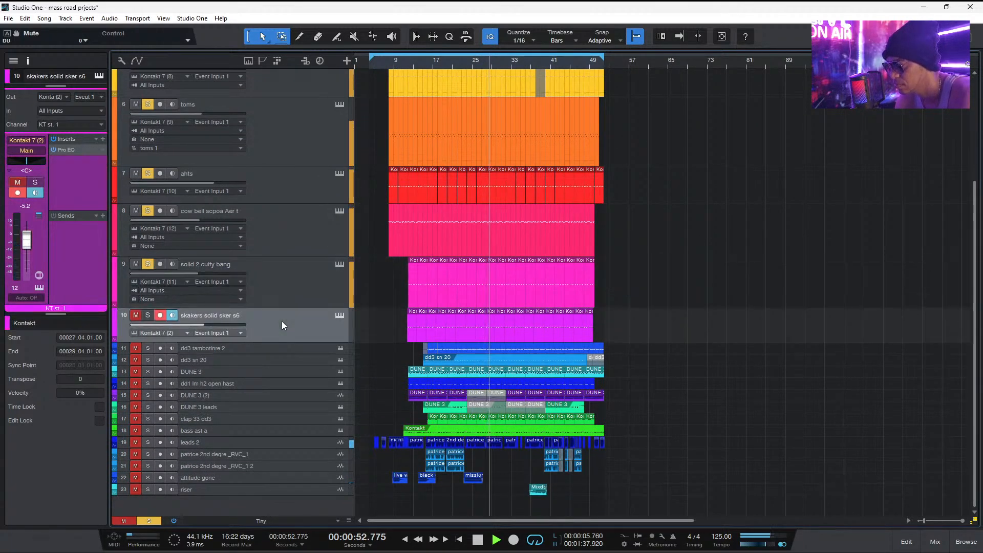
pyautogui.moveTo(288, 341); pyautogui.dragTo(292, 386)
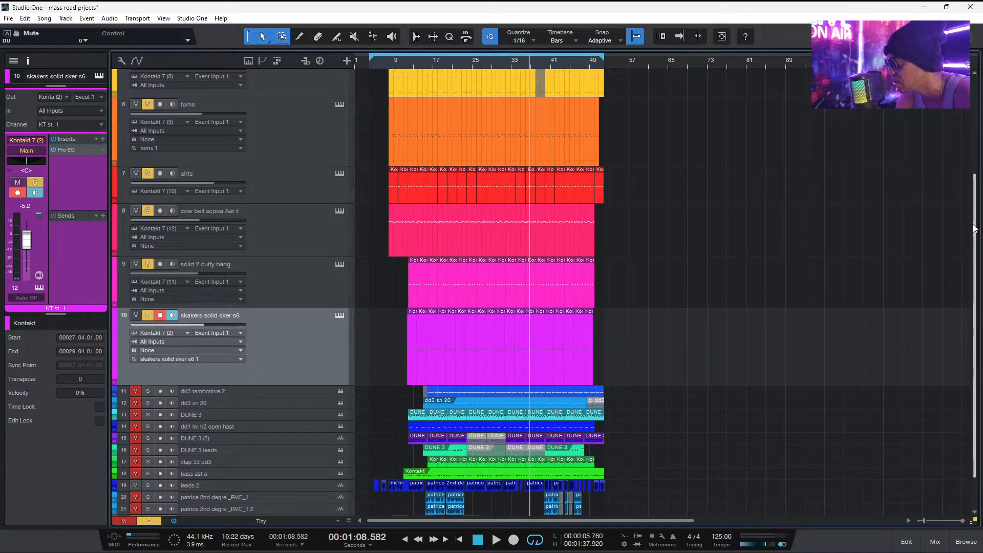
# Mute the tracks from DU through solid 2 cuity bang, keeping the skakers solid sker s6 track playing
pyautogui.moveTo(974, 229); pyautogui.dragTo(969, 123)
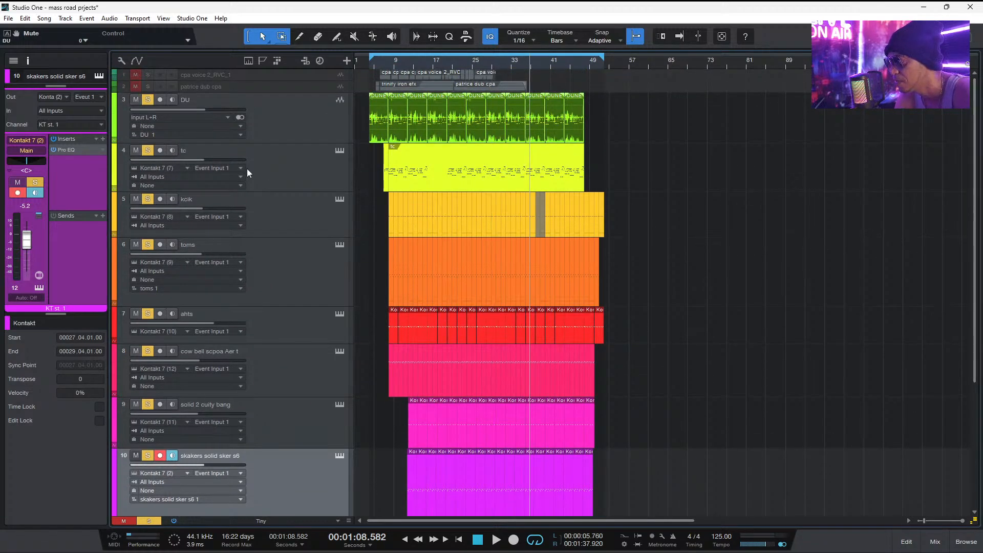
pyautogui.click(136, 150)
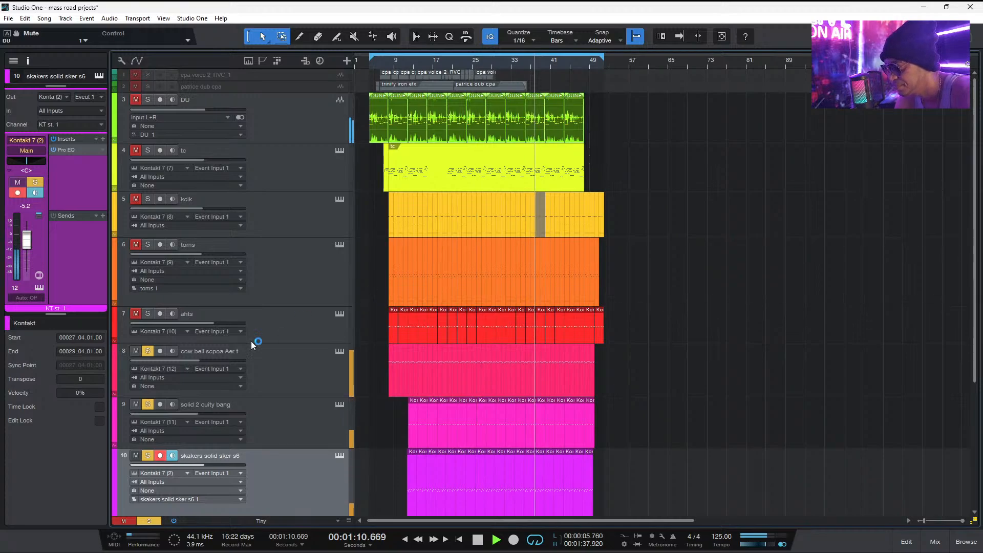
pyautogui.click(135, 404)
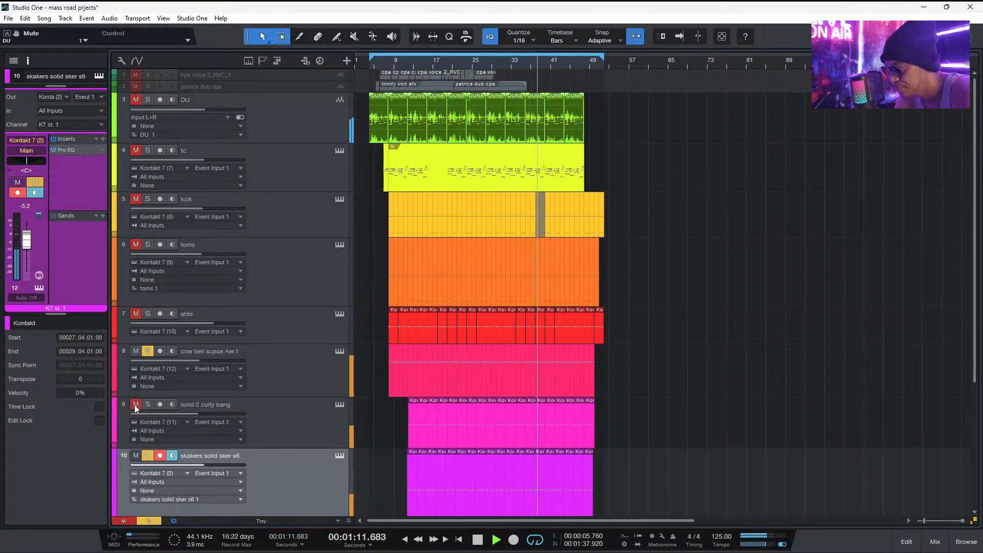
pyautogui.click(136, 351)
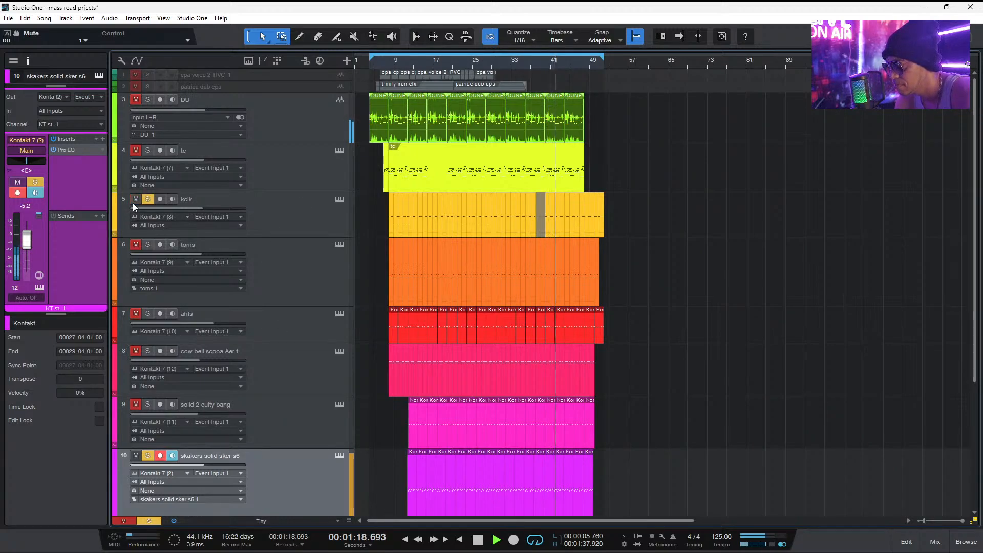
# Add the toms track back beside the kcik and skakers tracks and restart playback from about bar 13
pyautogui.click(295, 216)
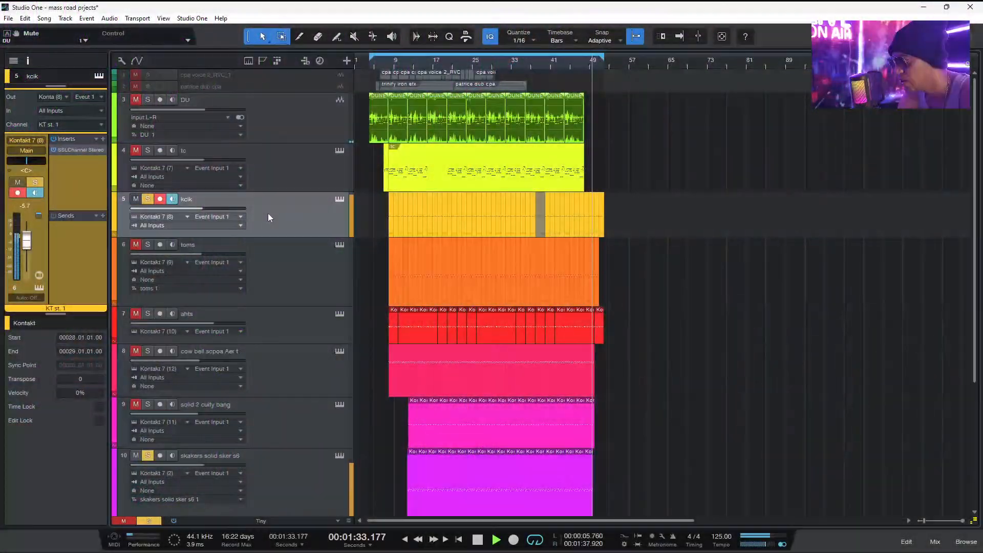
pyautogui.click(269, 213)
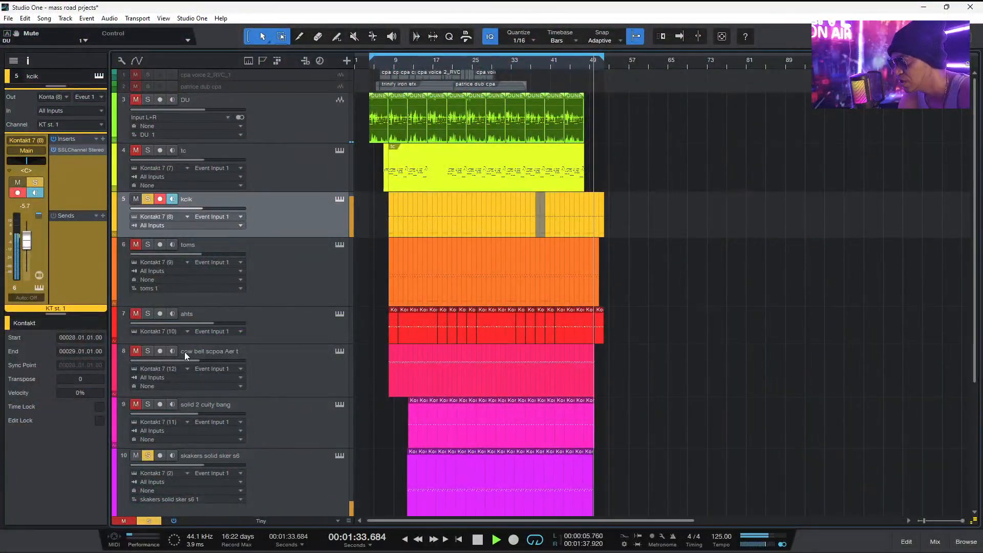
pyautogui.click(136, 245)
pyautogui.click(147, 245)
pyautogui.click(412, 67)
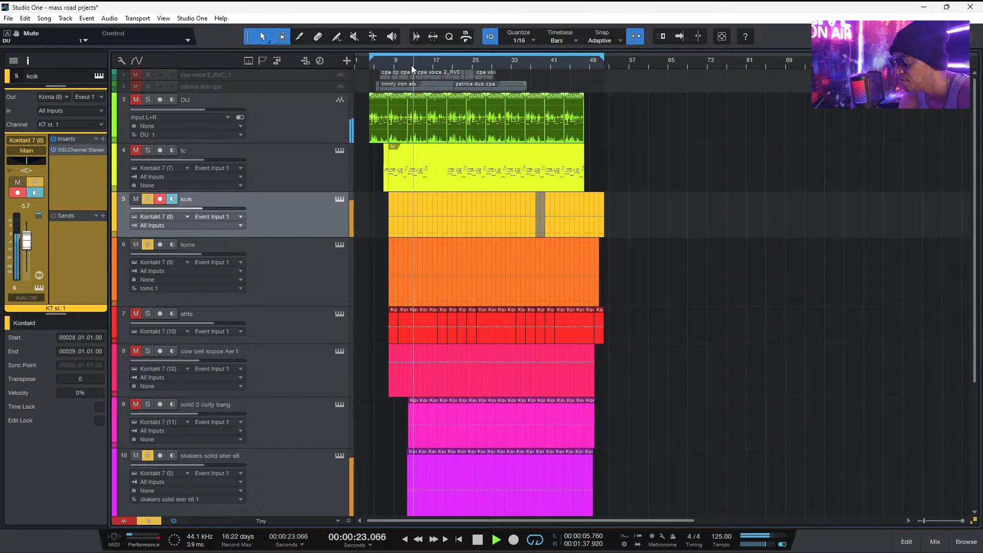
# Mute leads 2, unmute solid 2 cuity bang, and briefly audition the cow bell scpoa Aer t track before muting it again
pyautogui.scroll(-4, 697, 381)
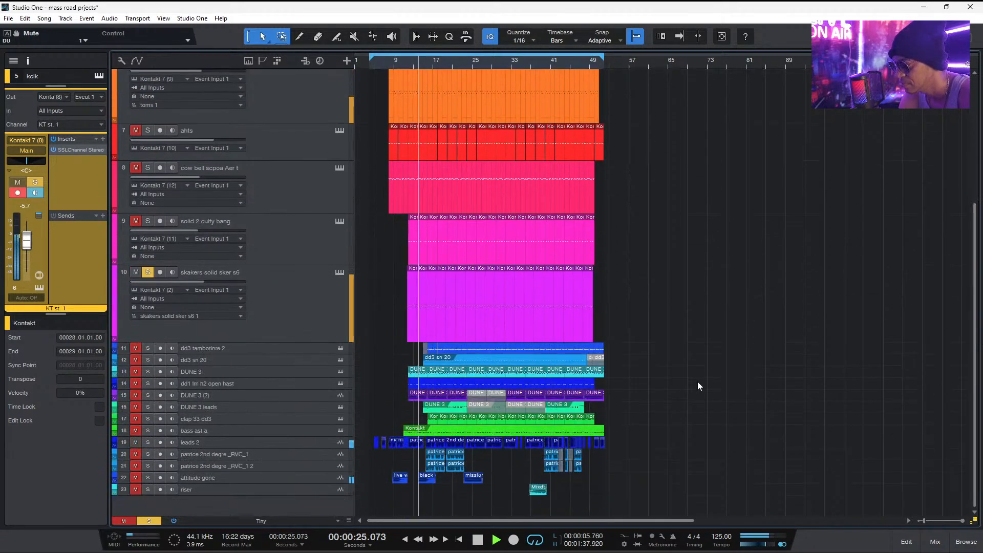
pyautogui.click(134, 442)
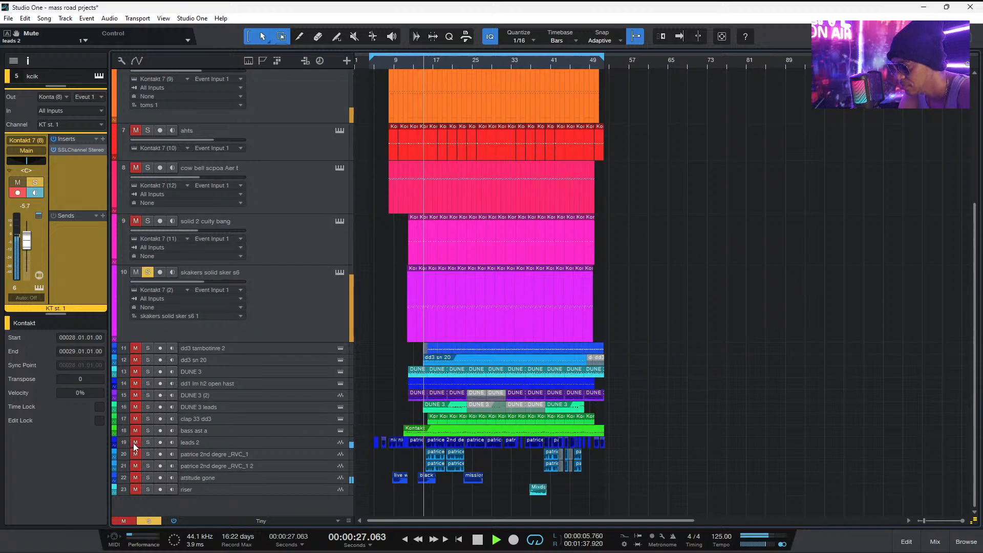
pyautogui.click(280, 235)
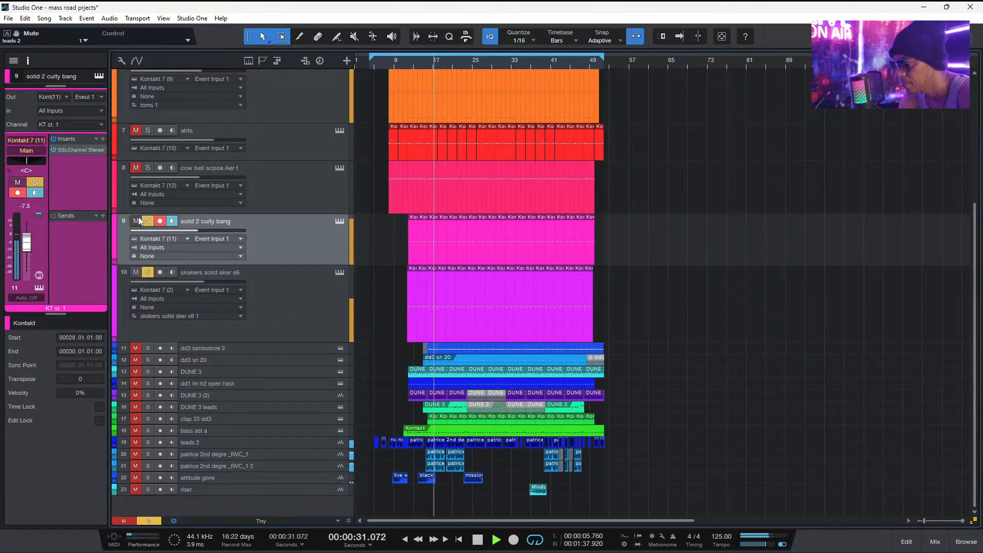
pyautogui.click(136, 168)
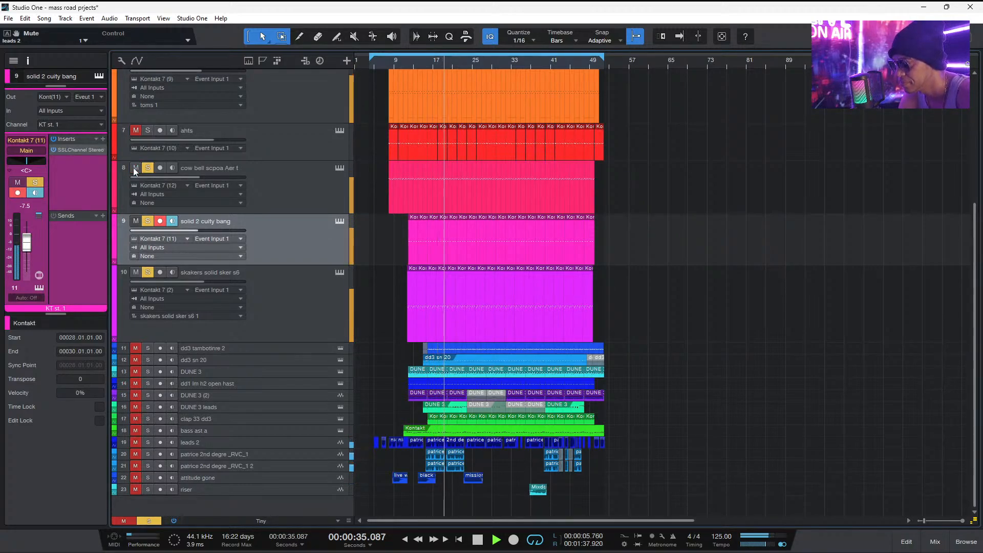
pyautogui.click(134, 168)
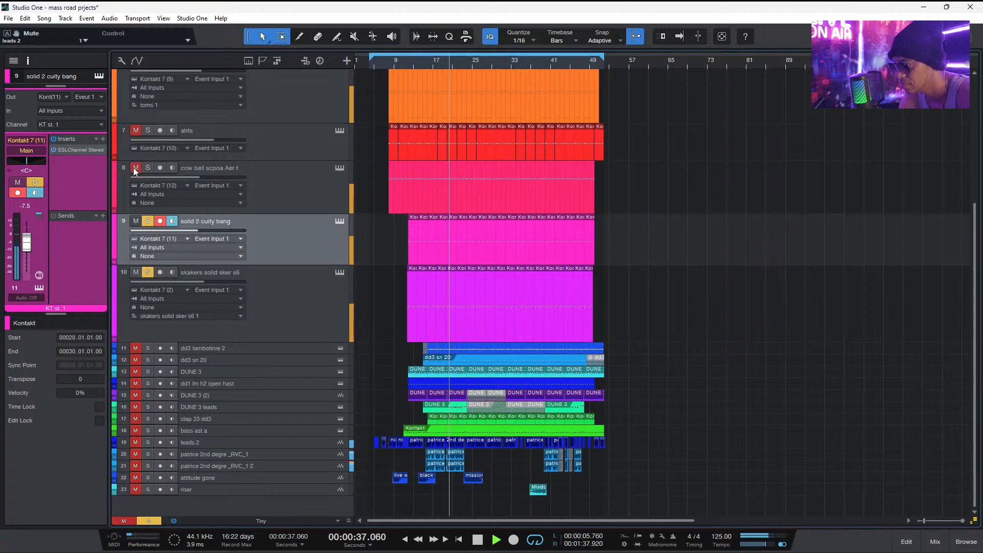
# Unmute the dd3 tambotinre 2 and dd3 sn 20 tracks and enlarge both to show their controls
pyautogui.moveTo(277, 353); pyautogui.dragTo(297, 382)
pyautogui.click(194, 359)
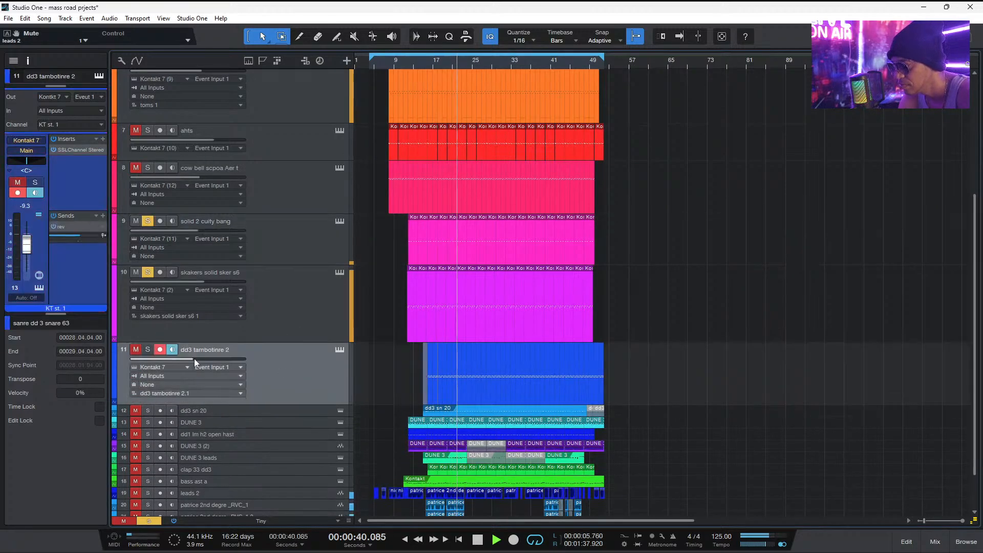
pyautogui.click(135, 349)
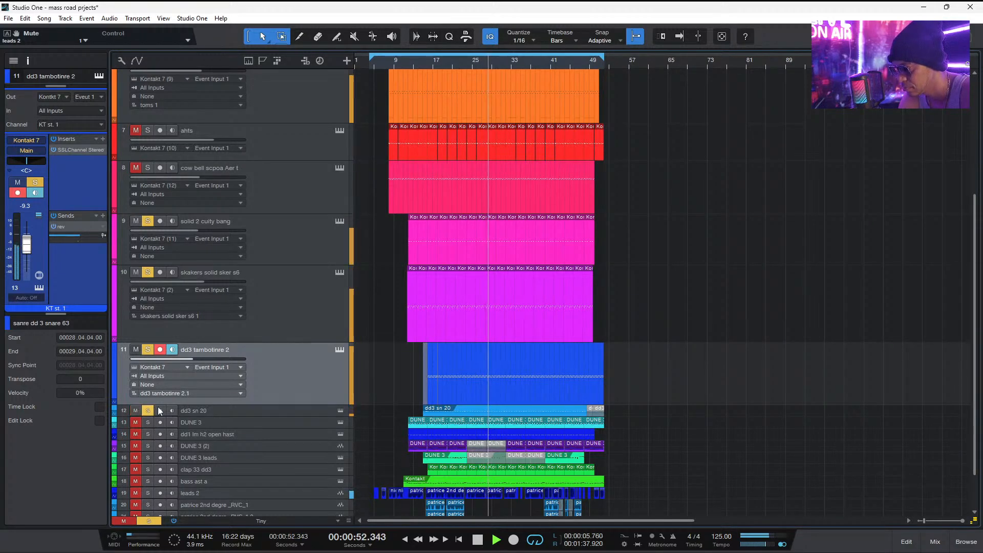
pyautogui.moveTo(267, 415); pyautogui.dragTo(267, 449)
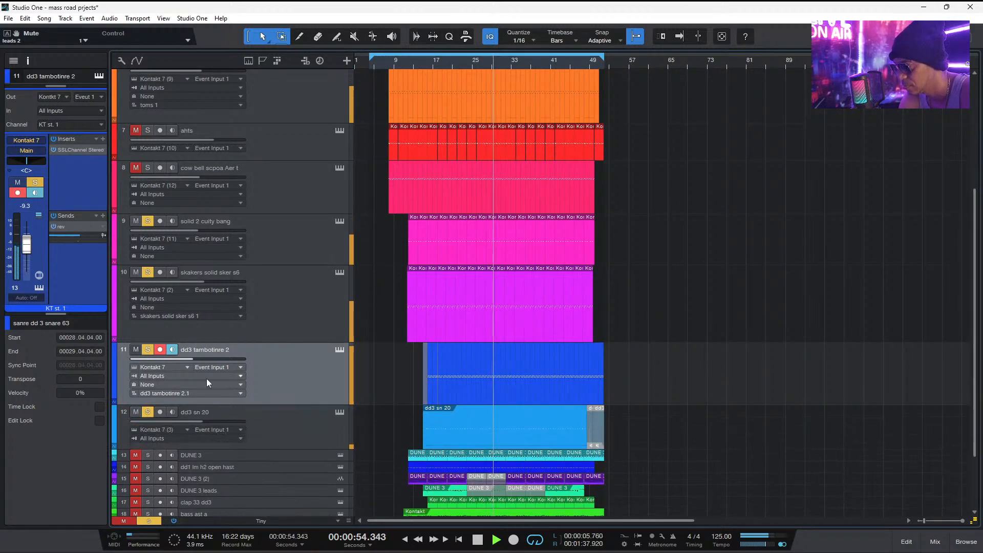
# Add the ahts, cow bell scpoa Aer t and DUNE 3 tracks to the playing layers, and enlarge DUNE 3
pyautogui.click(134, 170)
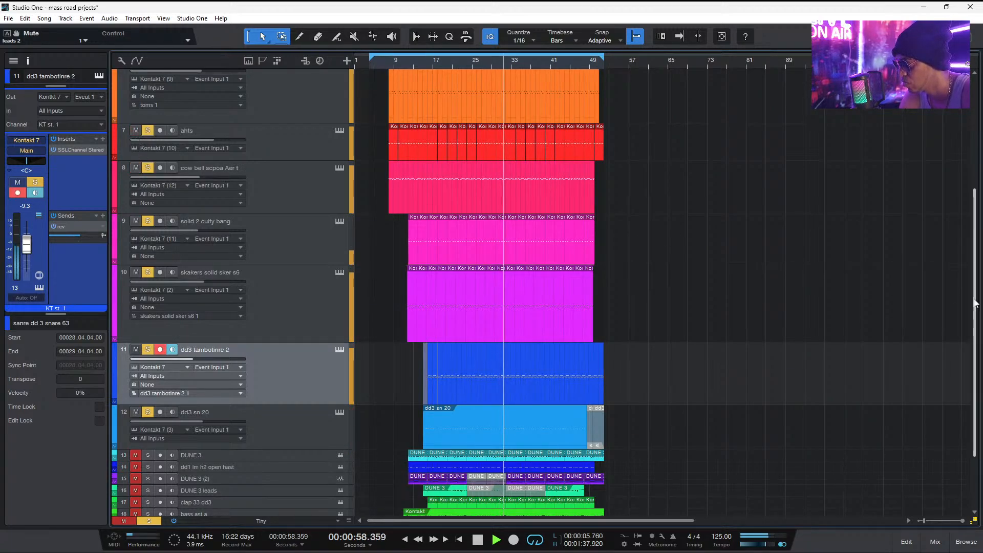
pyautogui.moveTo(975, 279); pyautogui.dragTo(975, 348)
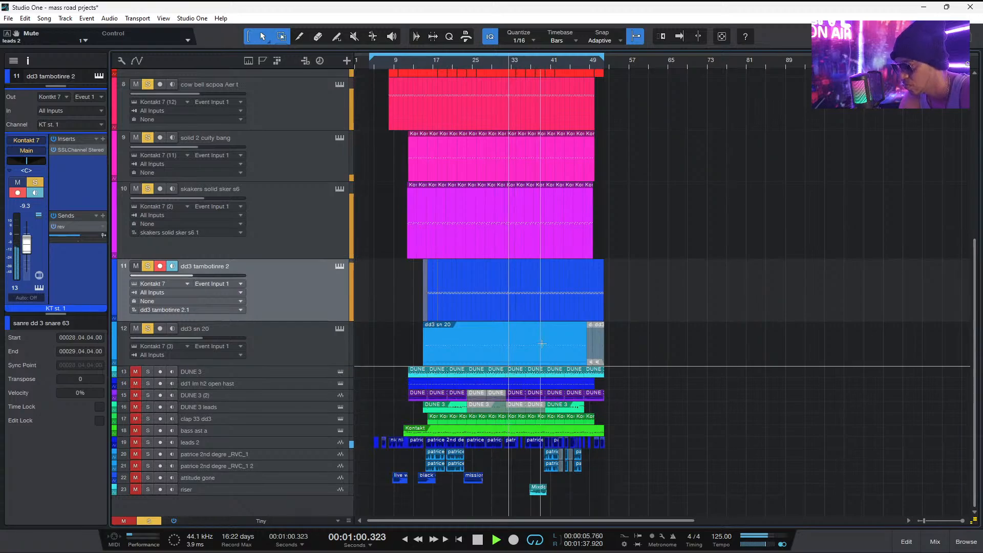
pyautogui.click(323, 356)
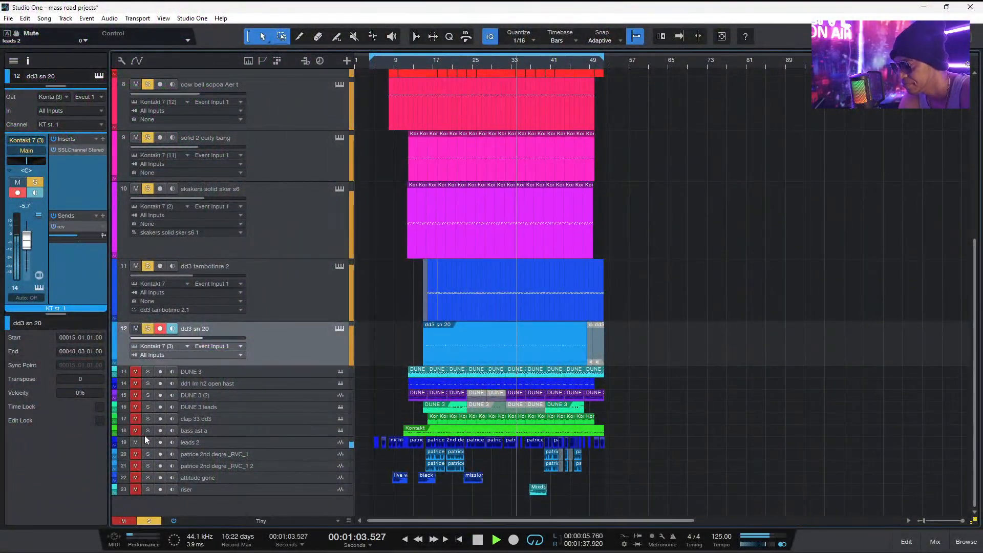
pyautogui.click(134, 372)
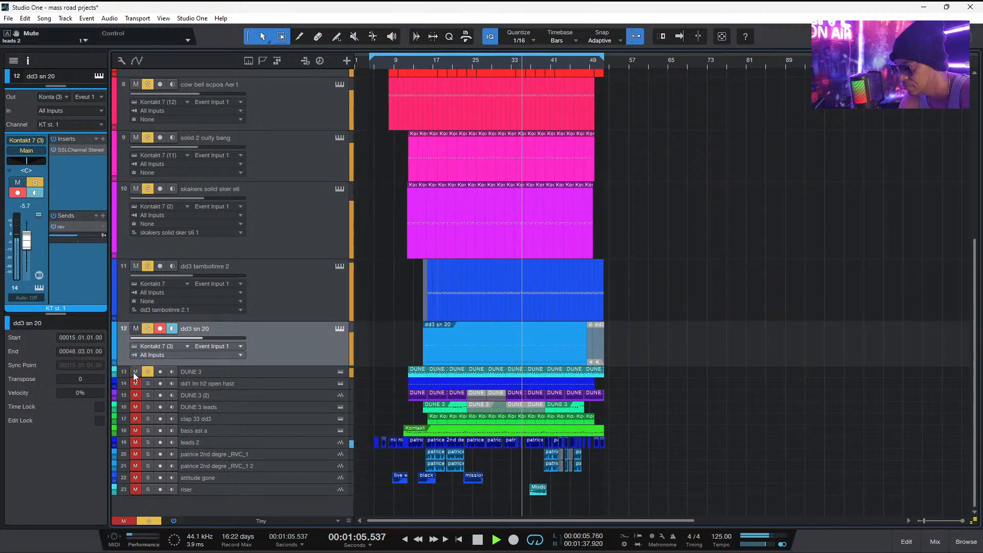
pyautogui.click(241, 372)
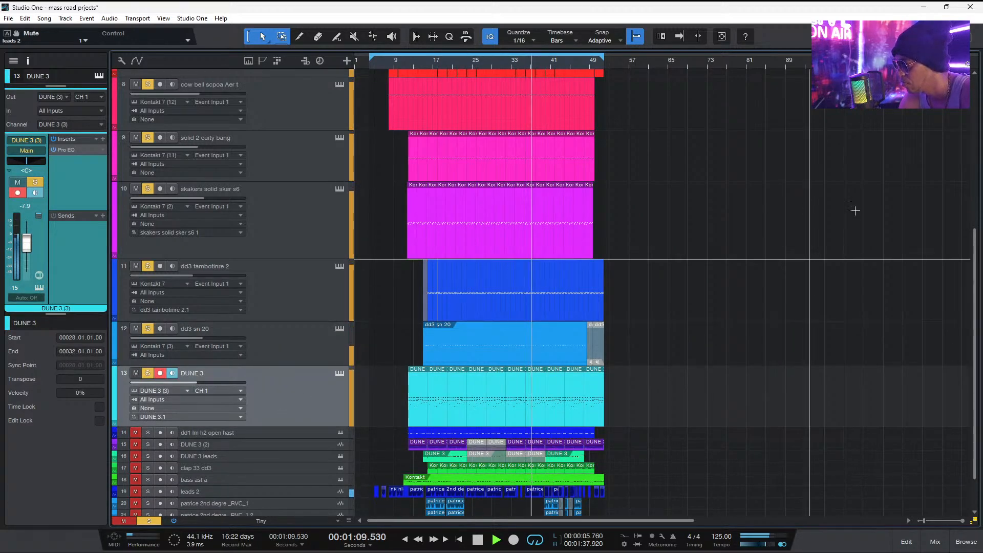
# Unmute and select the bass ast a track, audition it with the drums, and mute it again
pyautogui.scroll(5, 855, 211)
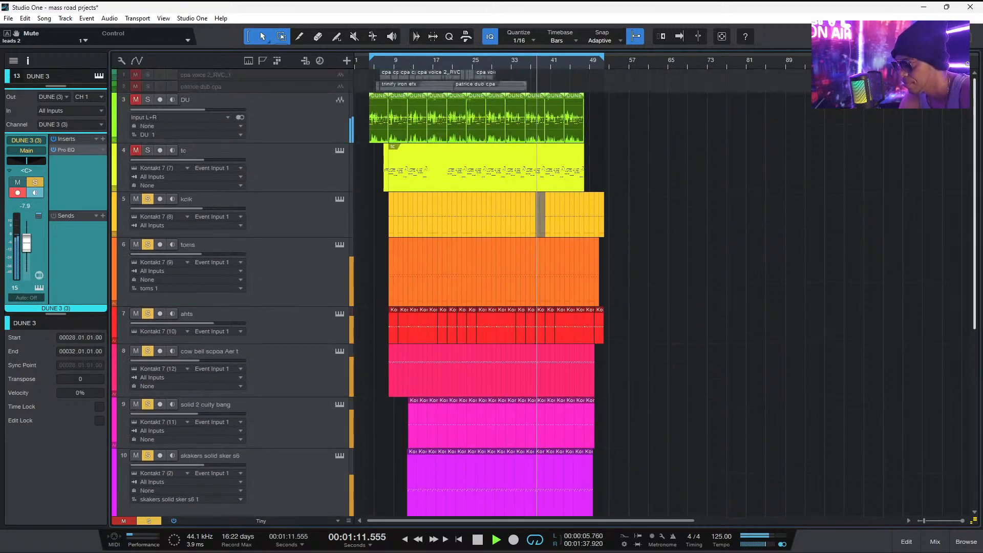
pyautogui.scroll(-5, 543, 292)
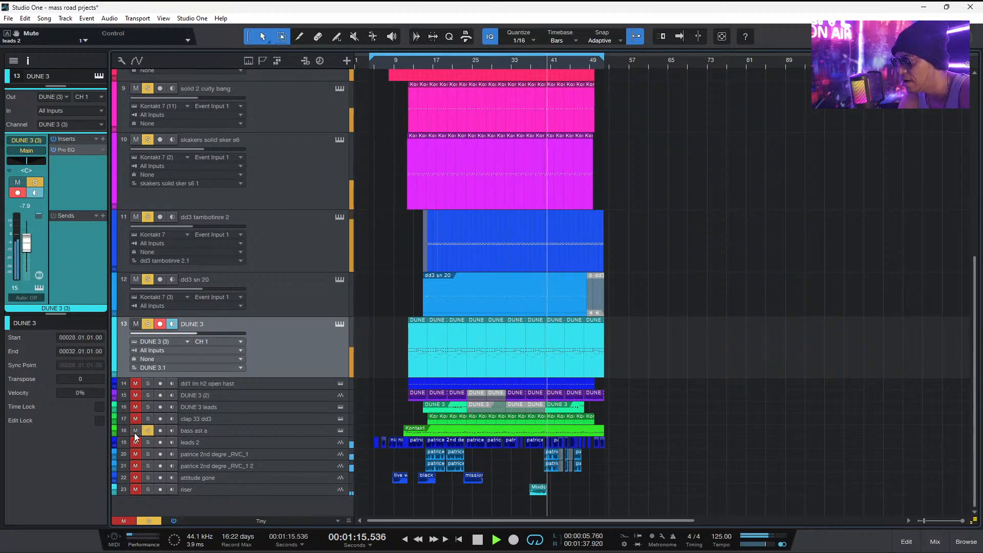
pyautogui.click(253, 430)
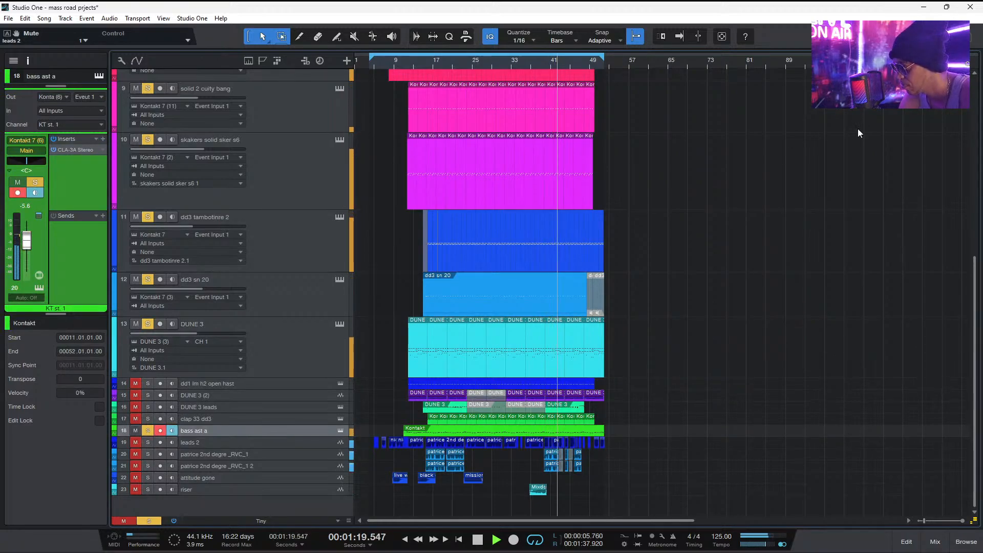
pyautogui.moveTo(975, 285)
pyautogui.mouseDown()
pyautogui.moveTo(973, 226)
pyautogui.moveTo(974, 297)
pyautogui.mouseUp()
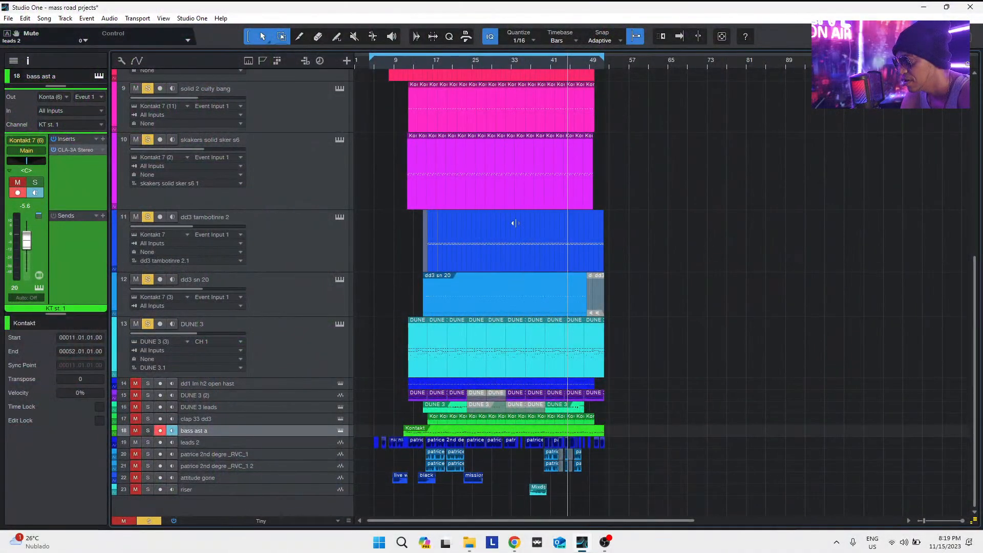
# Play from about bar 15, mute leads 2, dd3 tambotinre 2 and DUNE 3, and select the dd3 sn 20 track
pyautogui.click(424, 65)
pyautogui.press('space')
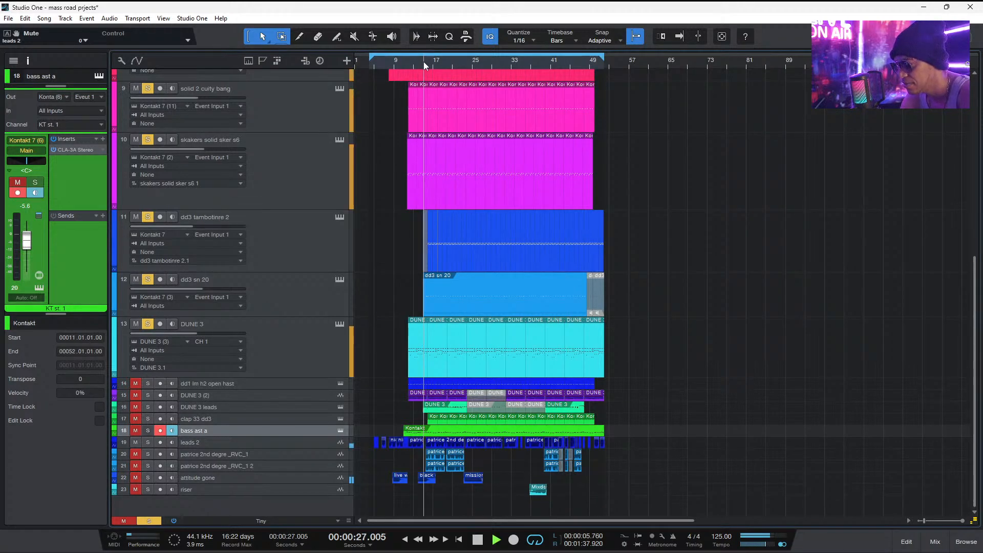
pyautogui.click(135, 442)
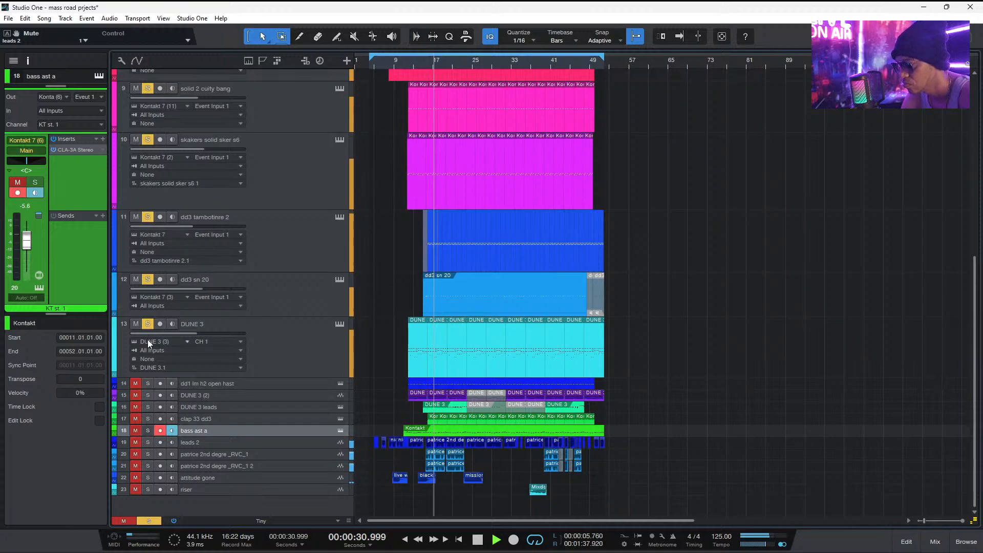
pyautogui.click(135, 216)
pyautogui.click(275, 294)
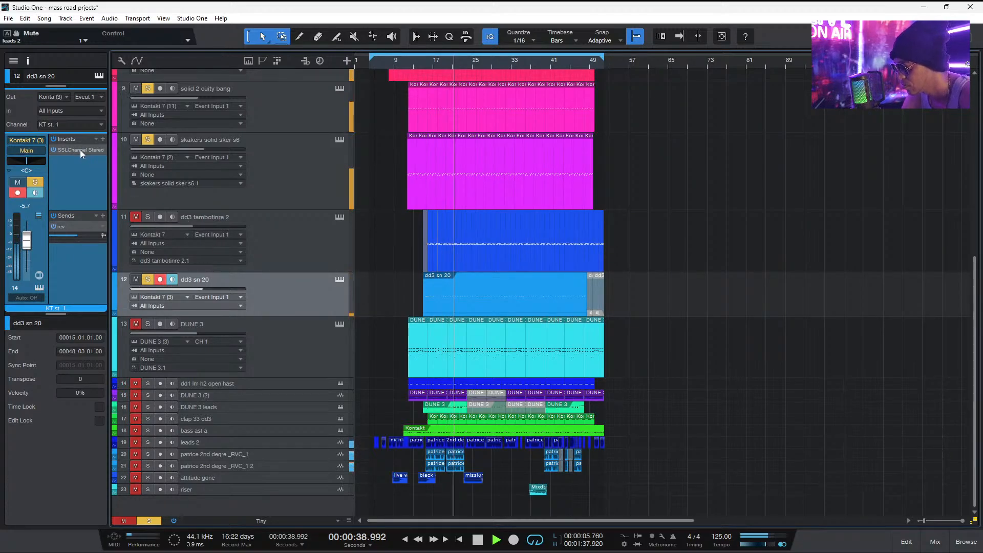
# Check the SSLChannel Stereo insert on the dd3 sn 20 track and close its window
pyautogui.press('space')
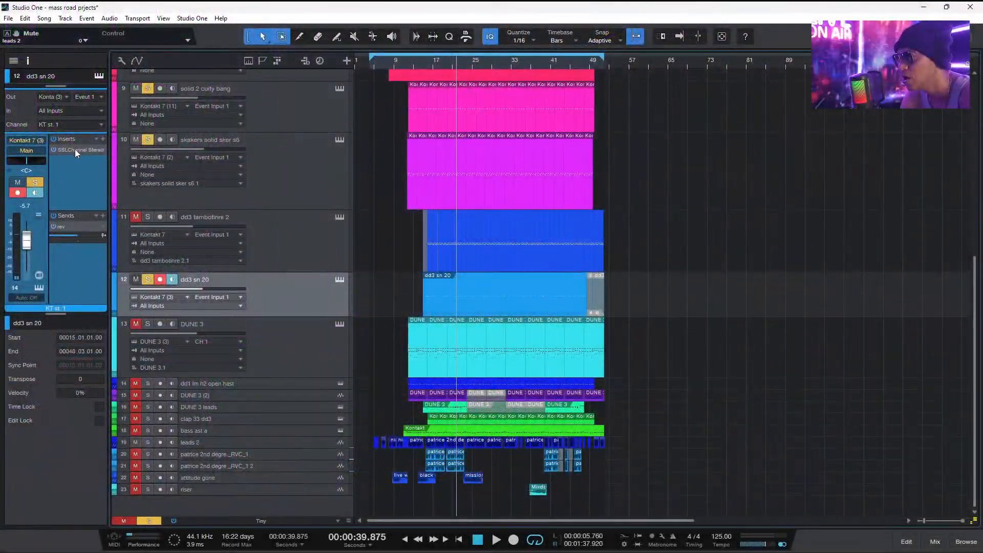
pyautogui.click(75, 149)
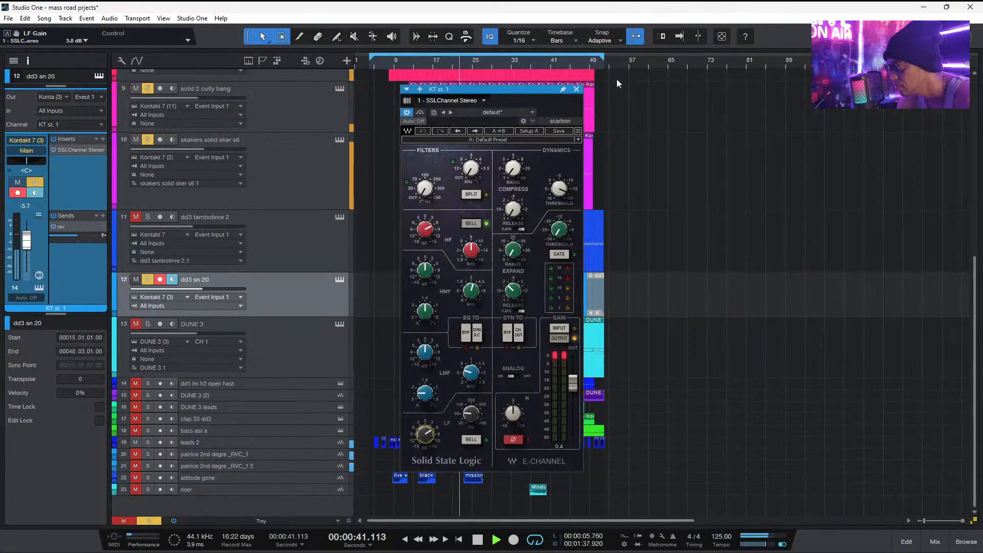
pyautogui.click(577, 89)
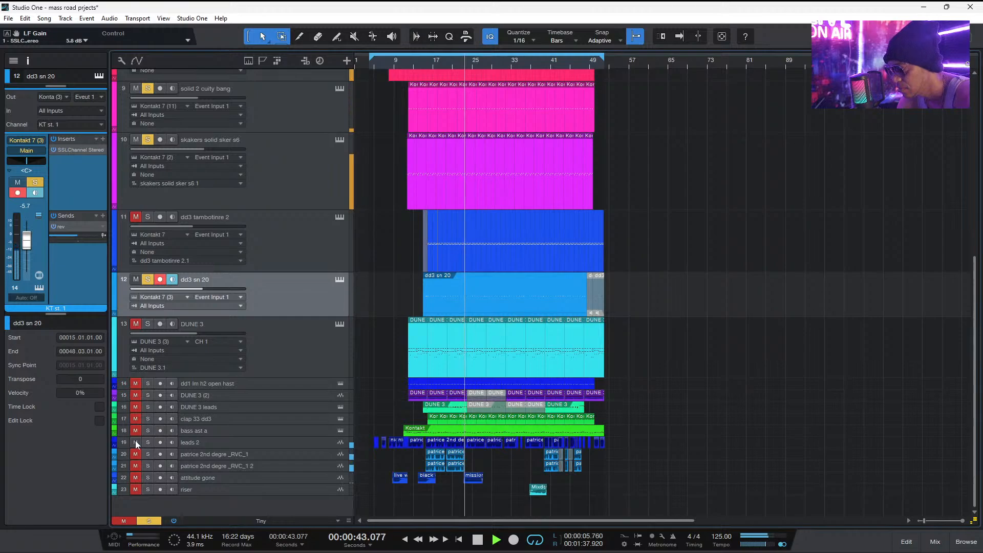
# Disable the leads 2 track
pyautogui.click(242, 440)
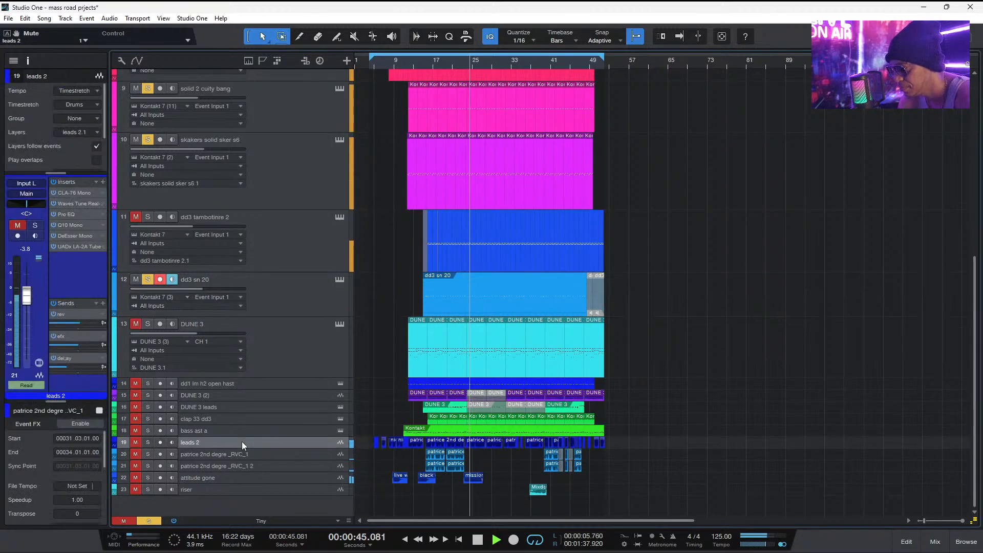
pyautogui.rightClick(242, 440)
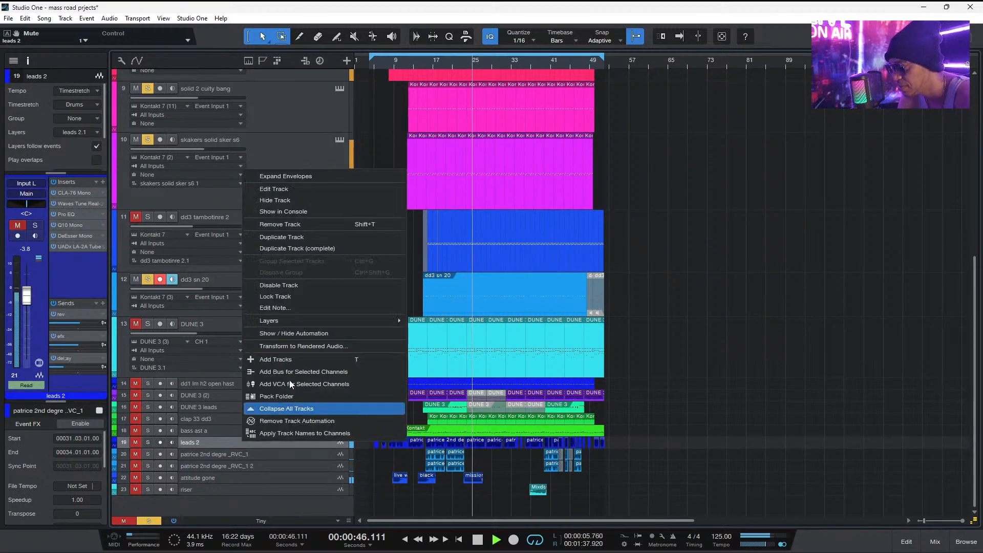
pyautogui.click(290, 289)
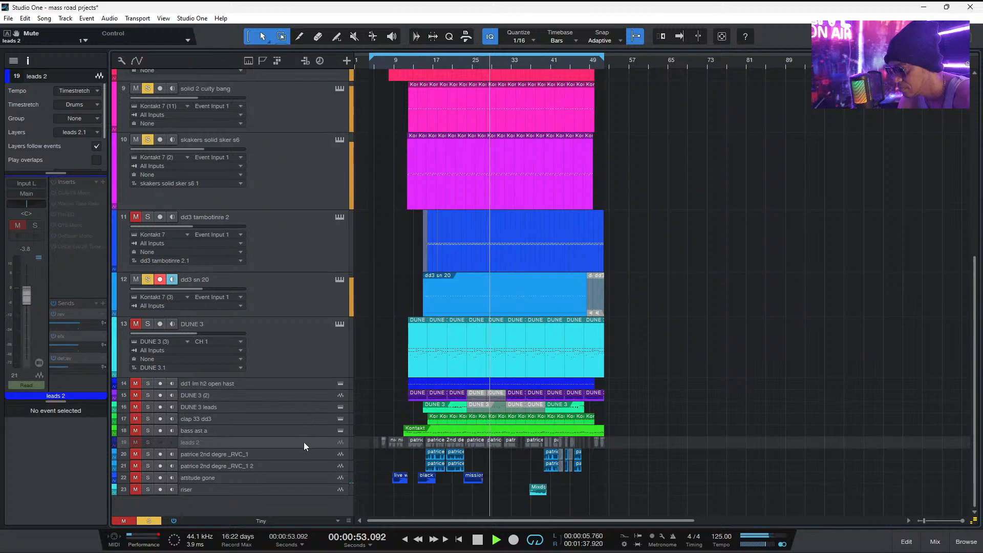
# Enlarge the leads 2 track and enable it again
pyautogui.moveTo(293, 448); pyautogui.dragTo(296, 480)
pyautogui.click(294, 460)
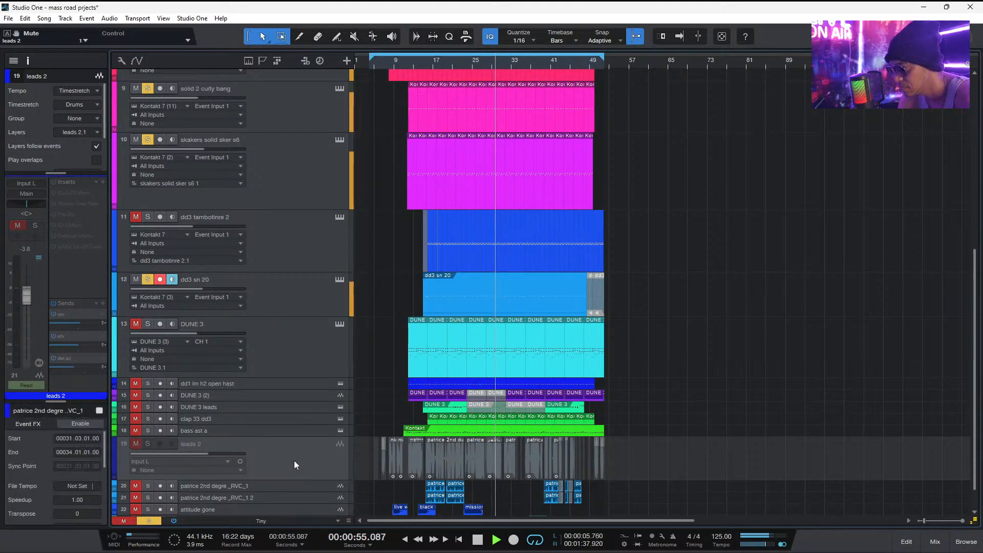
pyautogui.rightClick(294, 460)
pyautogui.click(355, 316)
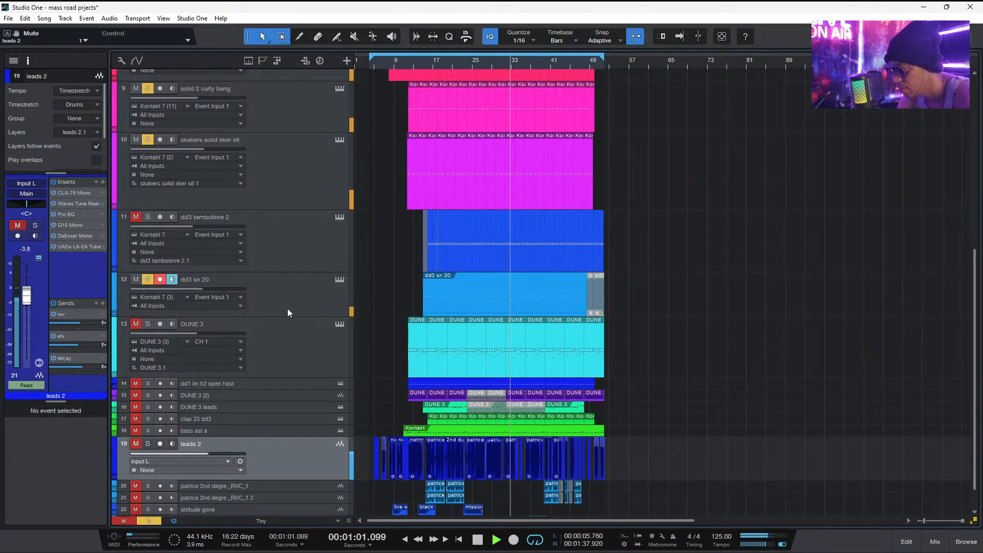
# Stop playback, select the dd3 sn 20 track and audition it from about bar 15
pyautogui.press('space')
pyautogui.click(281, 293)
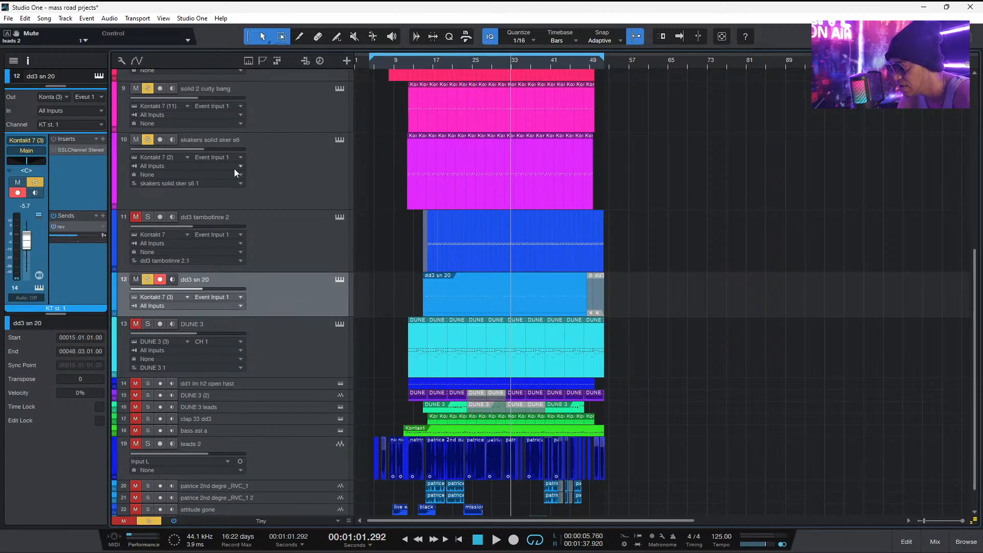
pyautogui.click(422, 62)
pyautogui.press('space')
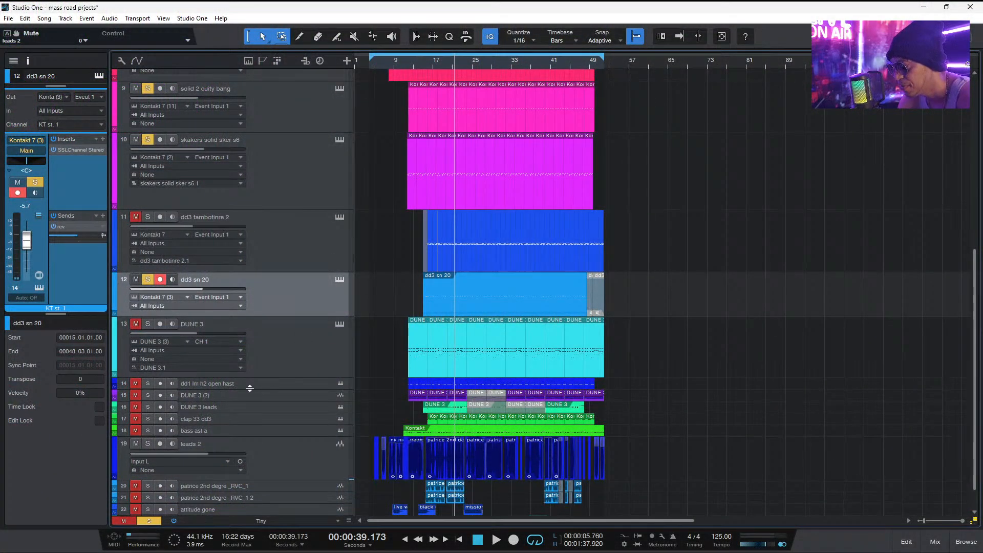
# Enlarge, select and unmute the dd1 lm h2 open hast track, and play from about bar 13
pyautogui.moveTo(250, 388); pyautogui.dragTo(255, 423)
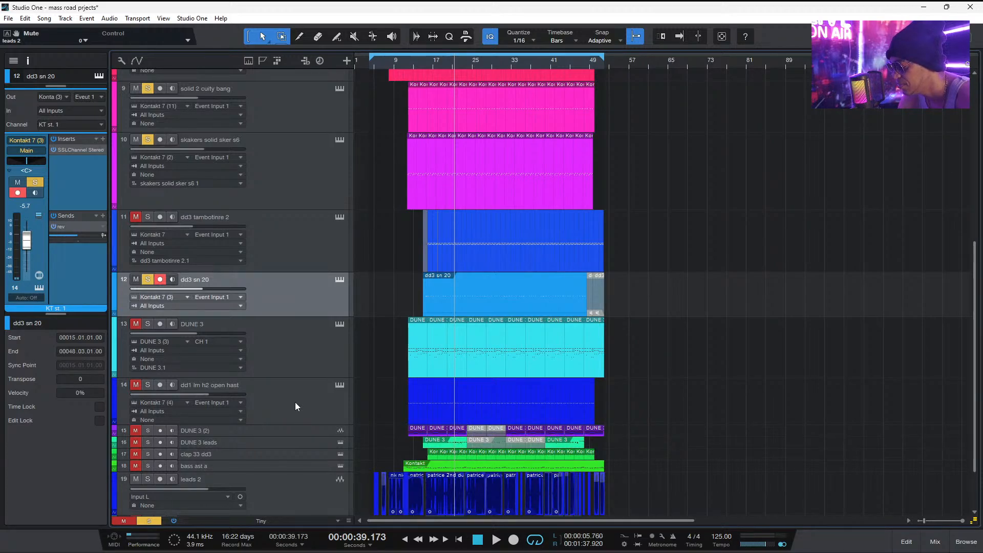
pyautogui.click(173, 392)
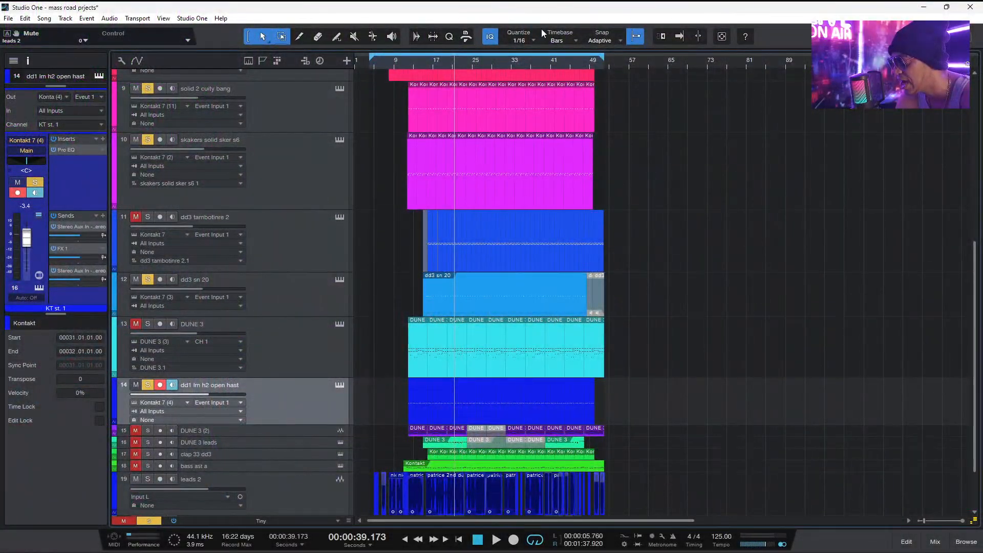
pyautogui.click(416, 62)
pyautogui.press('space')
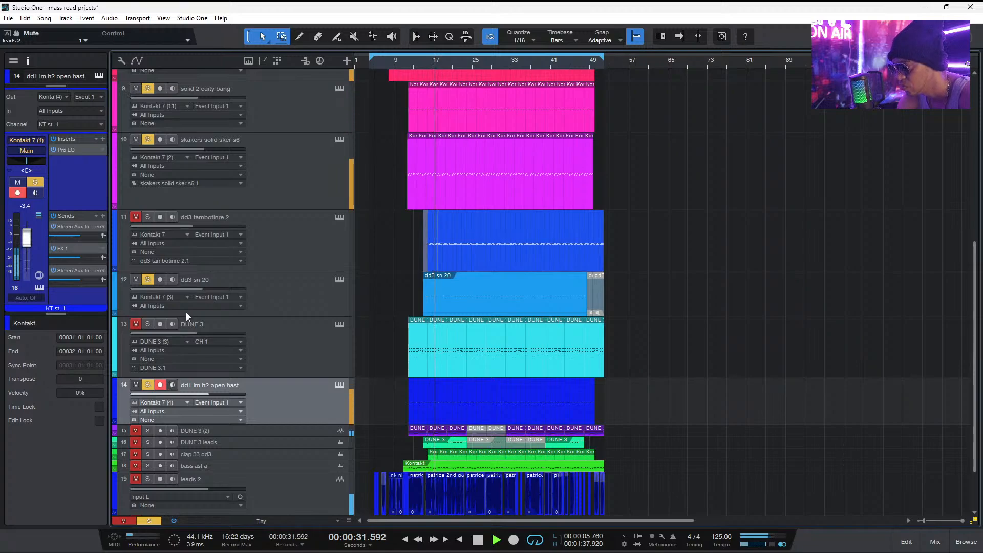
# Mute the skakers solid sker s6 track, listen to dd3 sn 20 with the open hat track, and stop playback
pyautogui.click(148, 140)
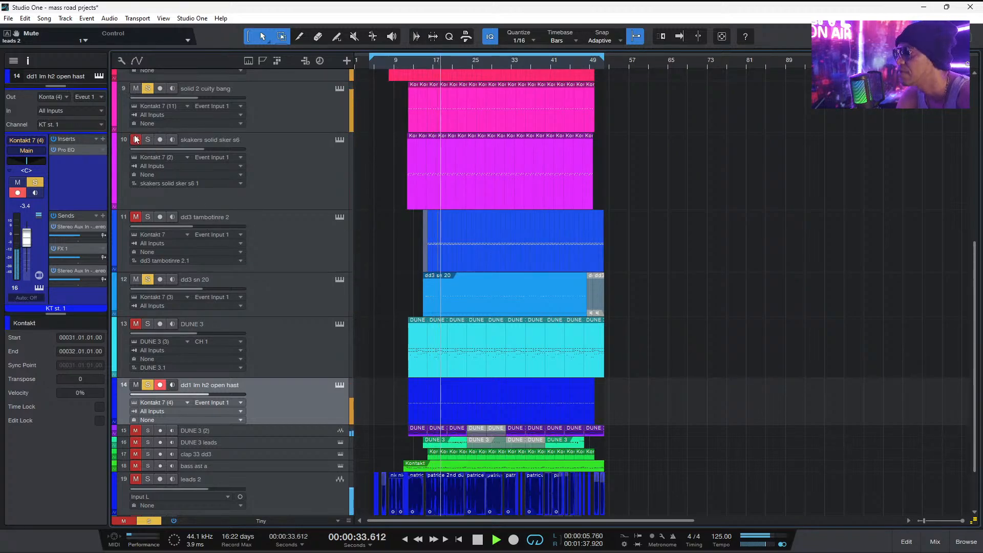
pyautogui.click(135, 279)
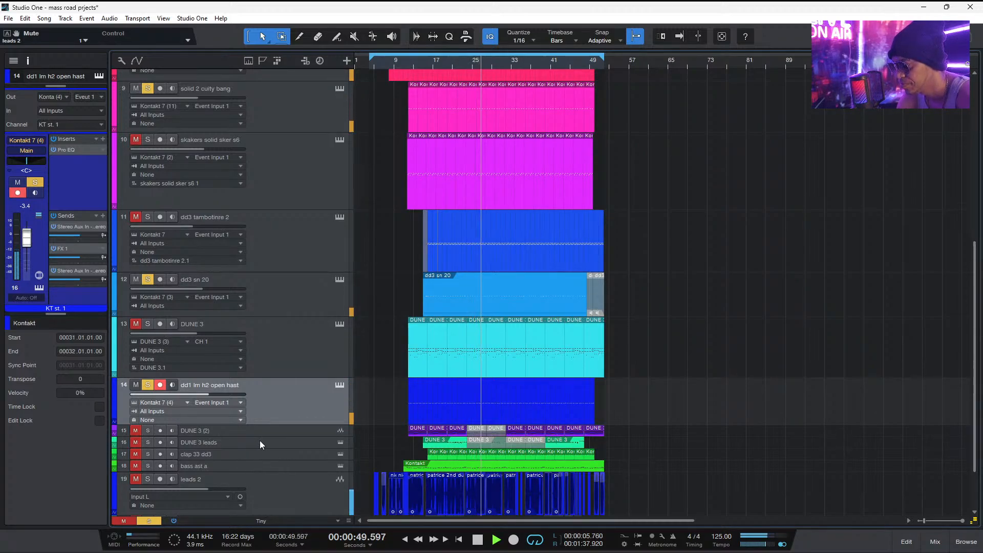
pyautogui.press('space')
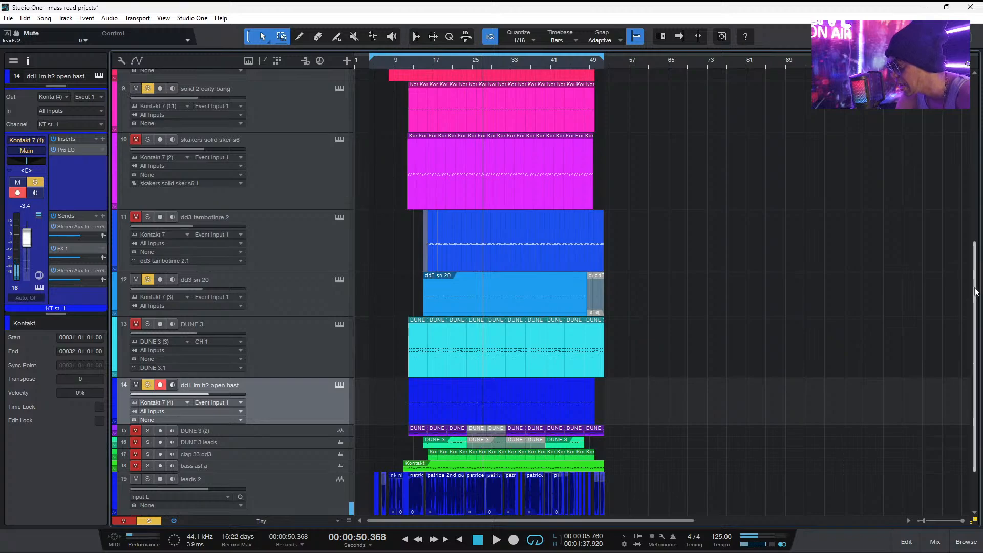
# Move the clap 33 dd3 track directly below dd3 sn 20, unmute it, and audition it from about bar 15 with leads 2 muted
pyautogui.moveTo(975, 289); pyautogui.dragTo(976, 372)
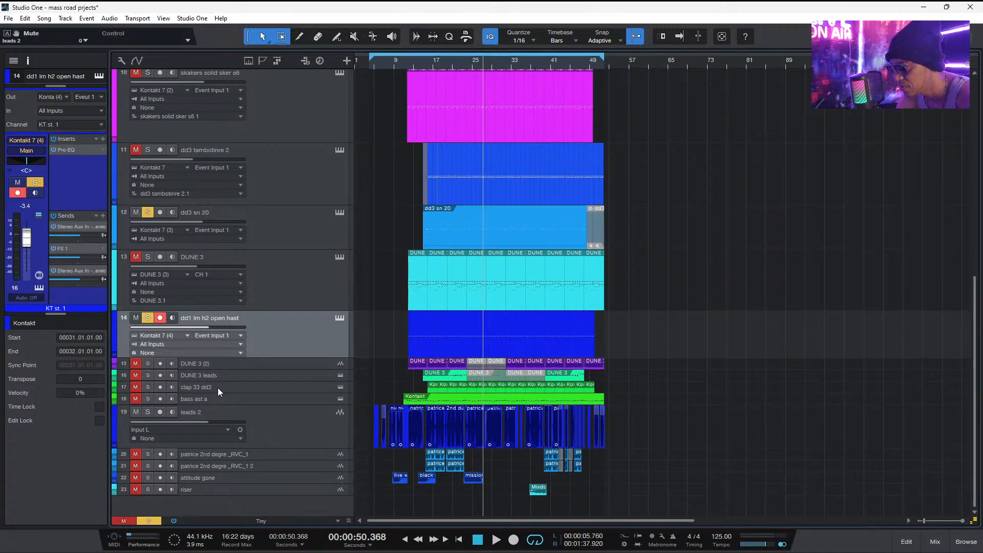
pyautogui.moveTo(223, 384); pyautogui.dragTo(312, 330)
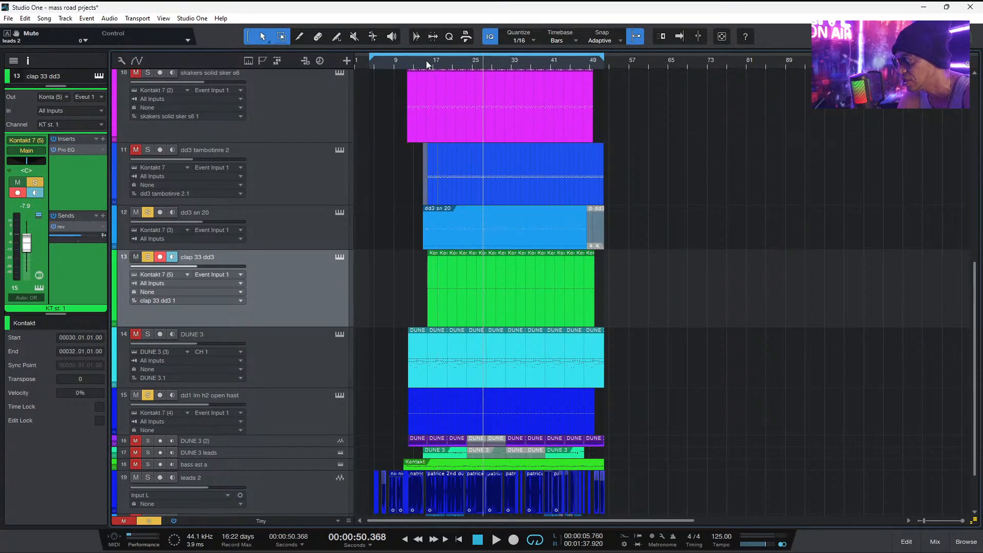
pyautogui.press('space')
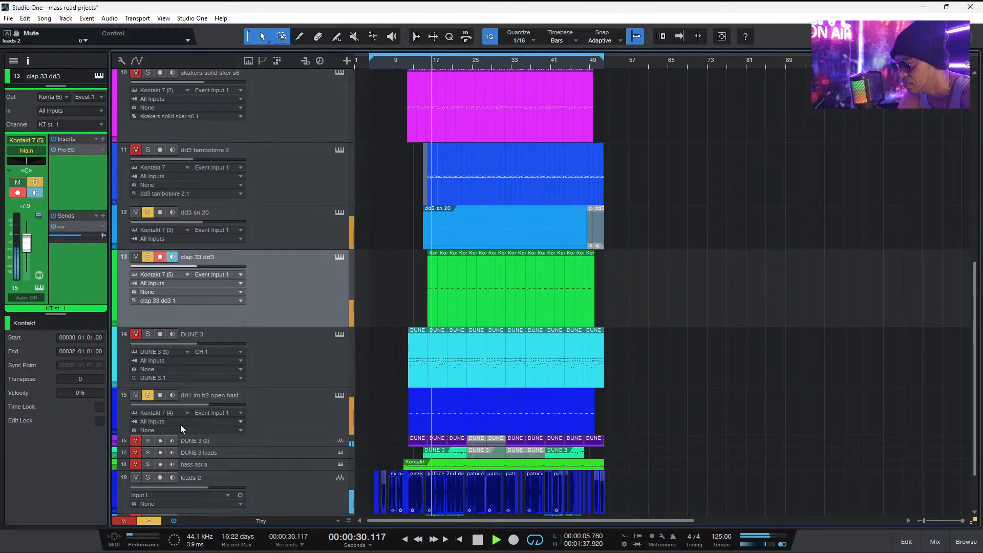
pyautogui.click(136, 477)
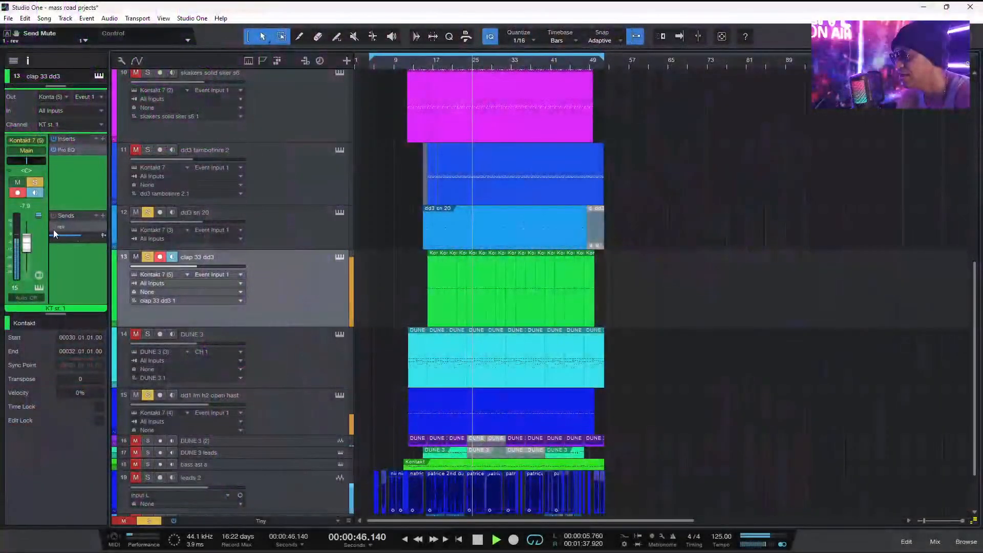
# Turn the rev send of clap 33 dd3 back on, and unmute and select the dd3 tambotinre 2 track
pyautogui.click(55, 228)
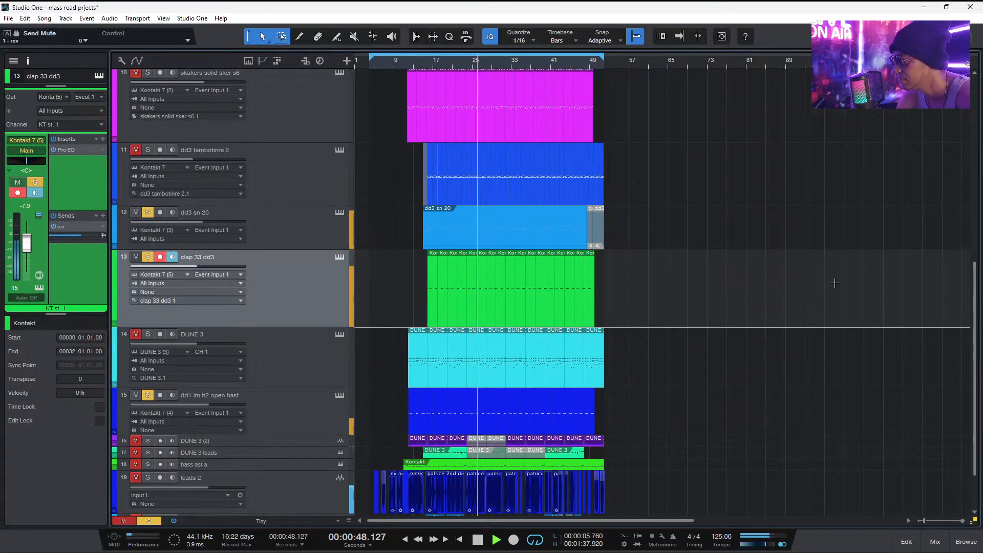
pyautogui.scroll(3, 978, 297)
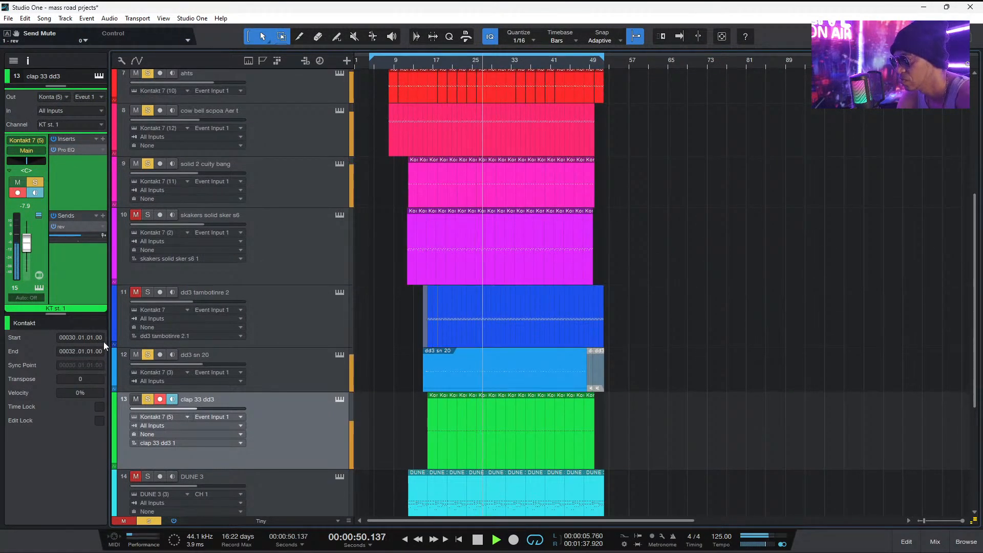
pyautogui.click(135, 293)
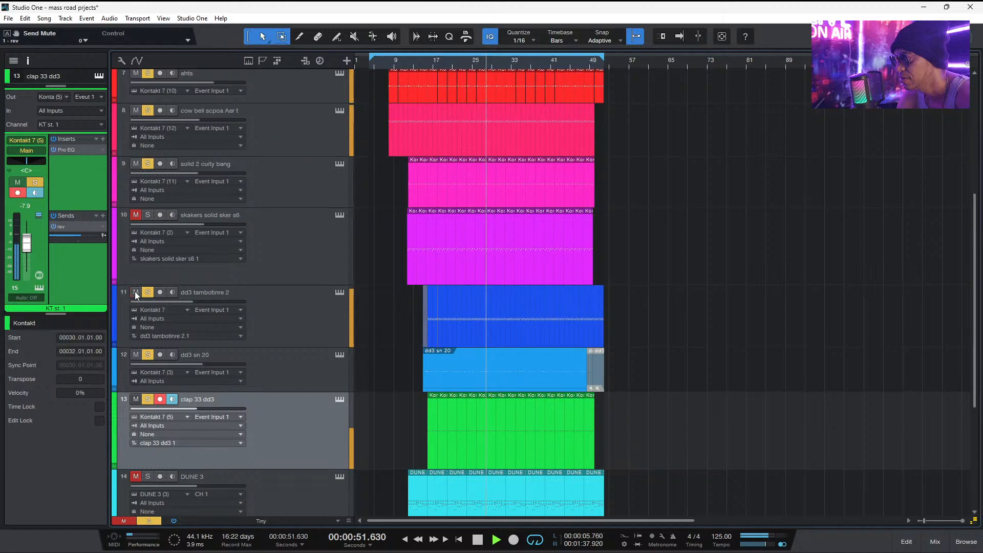
pyautogui.click(308, 303)
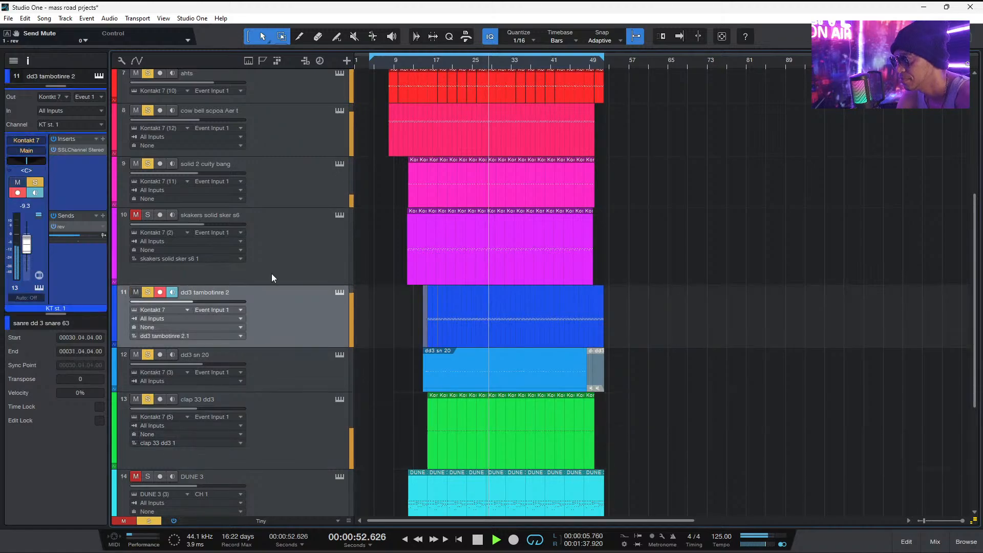
# Select, unmute and shrink the skakers solid sker s6 track, and restart playback from about bar 7
pyautogui.click(307, 261)
pyautogui.moveTo(307, 287); pyautogui.dragTo(308, 259)
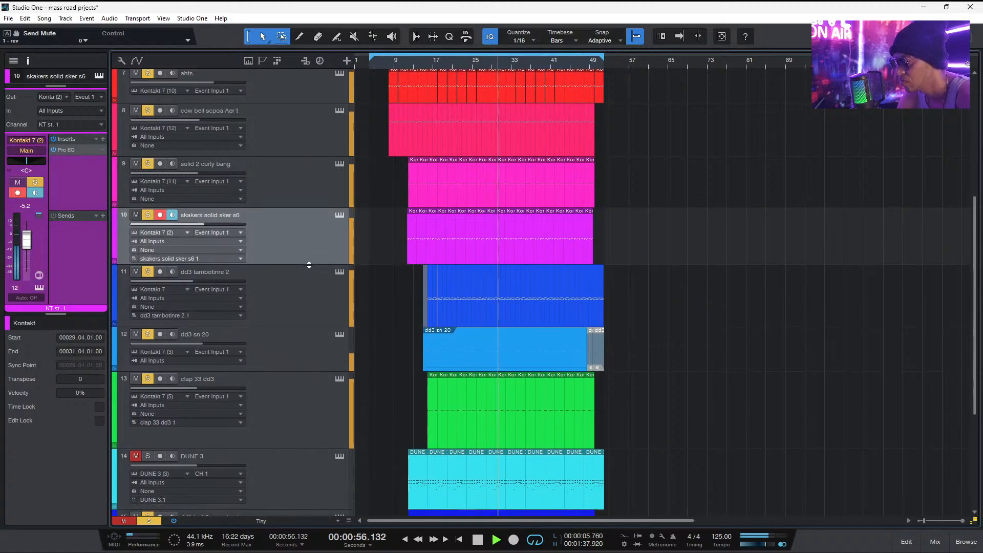
pyautogui.press('space')
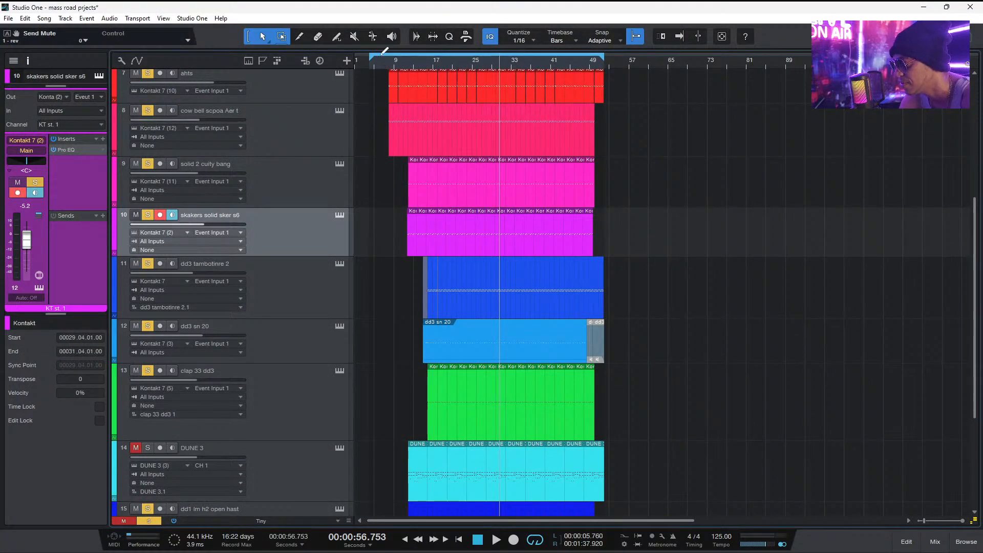
pyautogui.click(382, 55)
pyautogui.press('space')
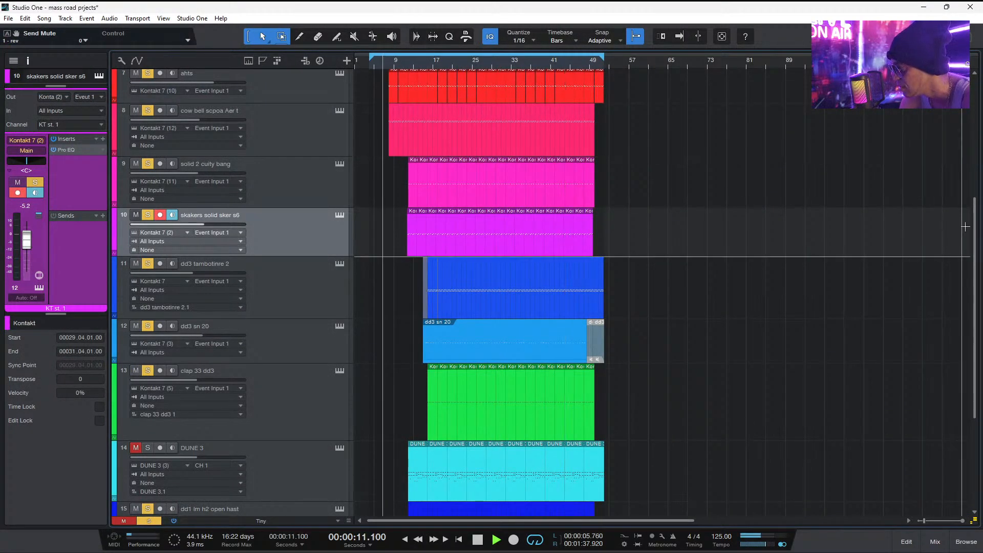
# Mute the leads 2 track and unmute the DU and tc tracks during playback
pyautogui.scroll(-5, 968, 309)
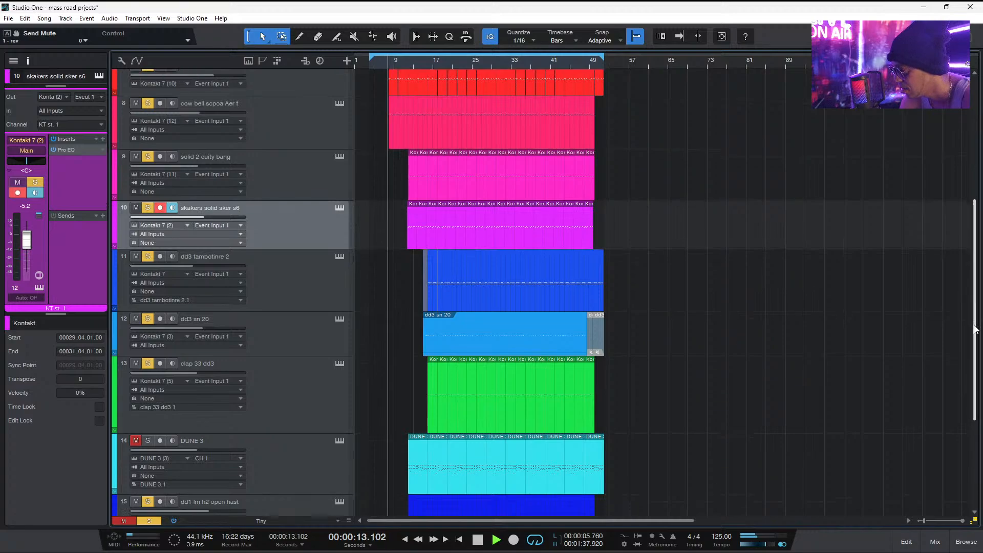
pyautogui.click(136, 412)
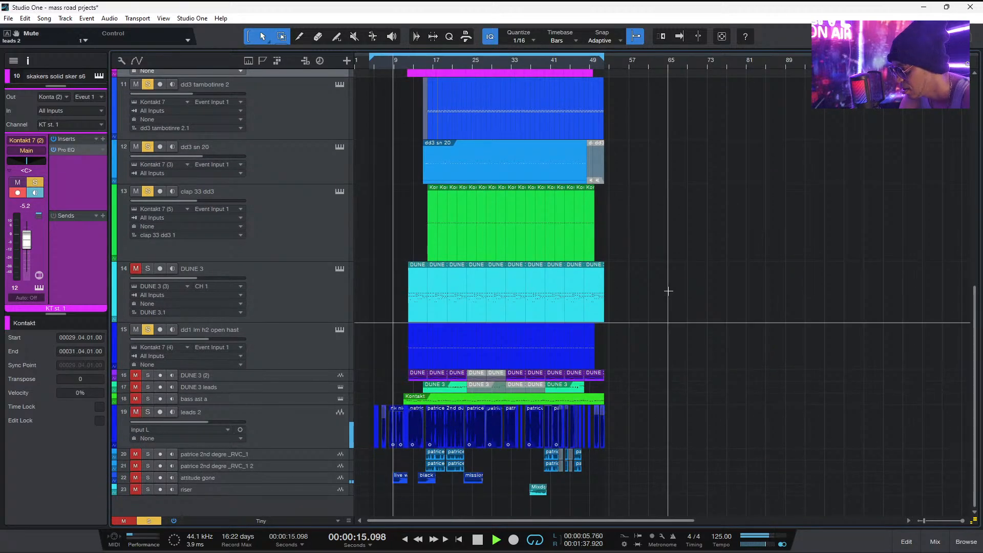
pyautogui.moveTo(968, 287); pyautogui.dragTo(947, 72)
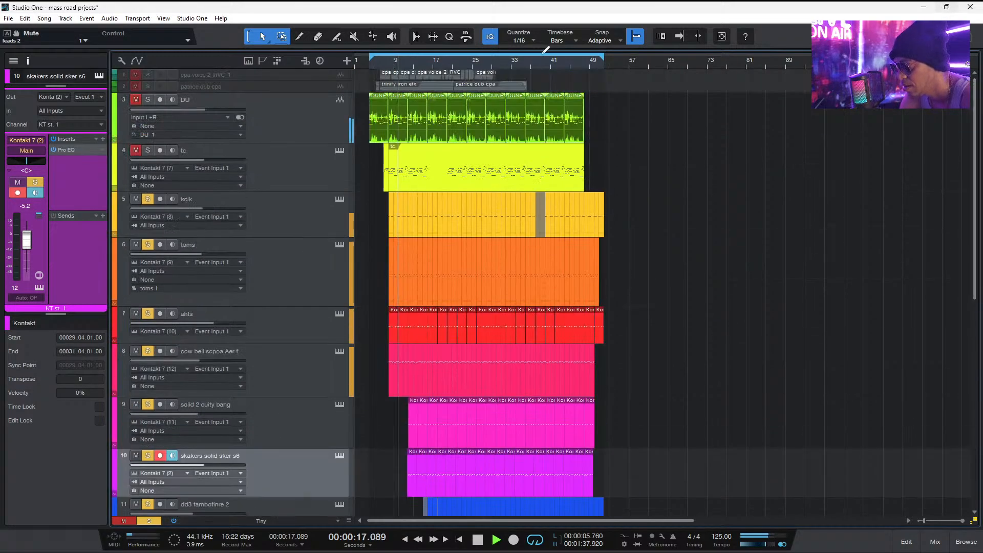
pyautogui.click(136, 99)
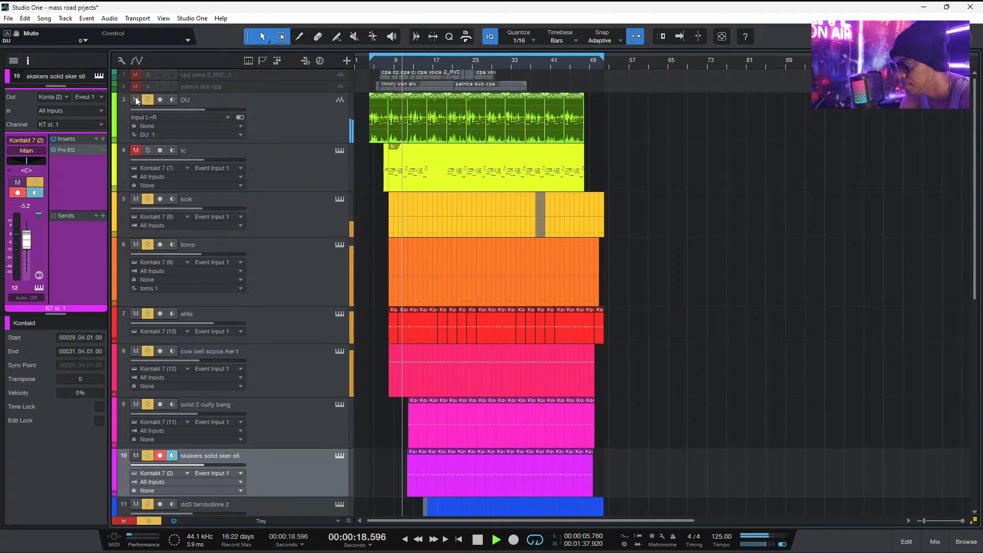
pyautogui.click(137, 151)
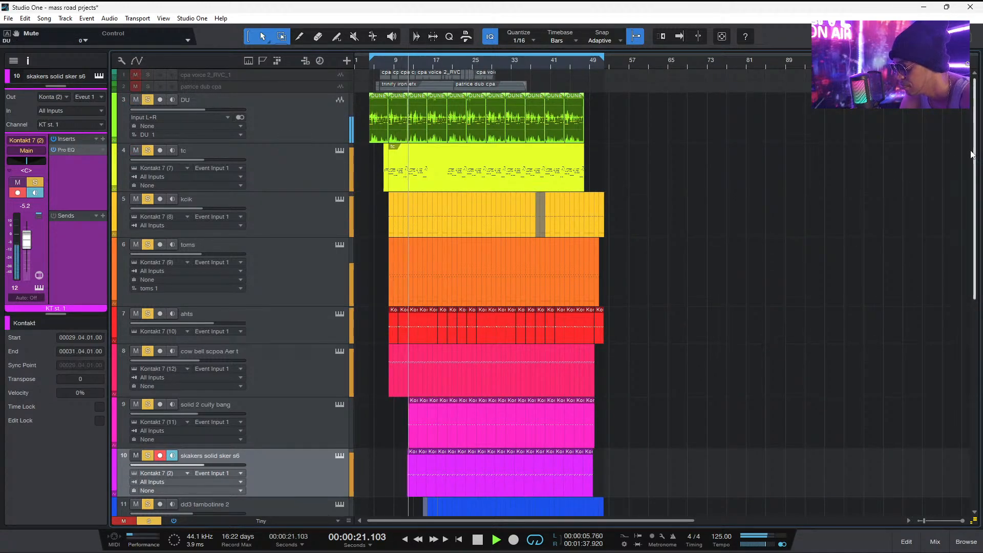
# Unmute the bass ast a track and listen to it together with the drum and percussion layers
pyautogui.moveTo(974, 184); pyautogui.dragTo(974, 334)
pyautogui.scroll(-2, 189, 447)
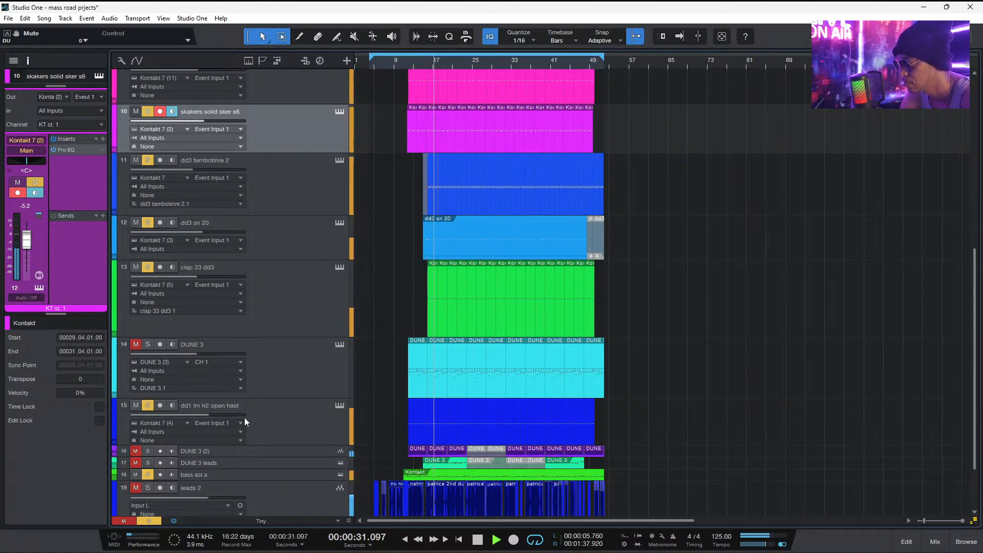
pyautogui.moveTo(244, 418)
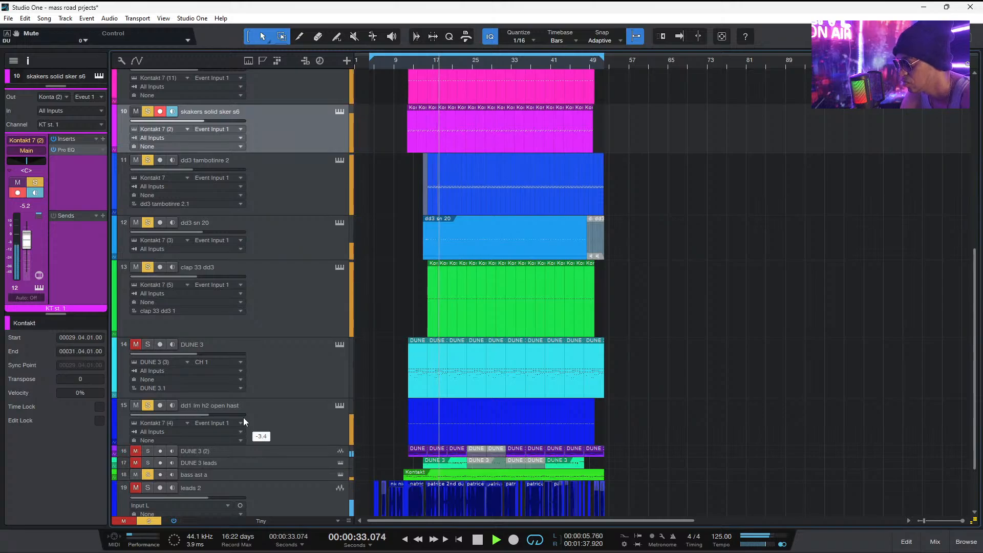
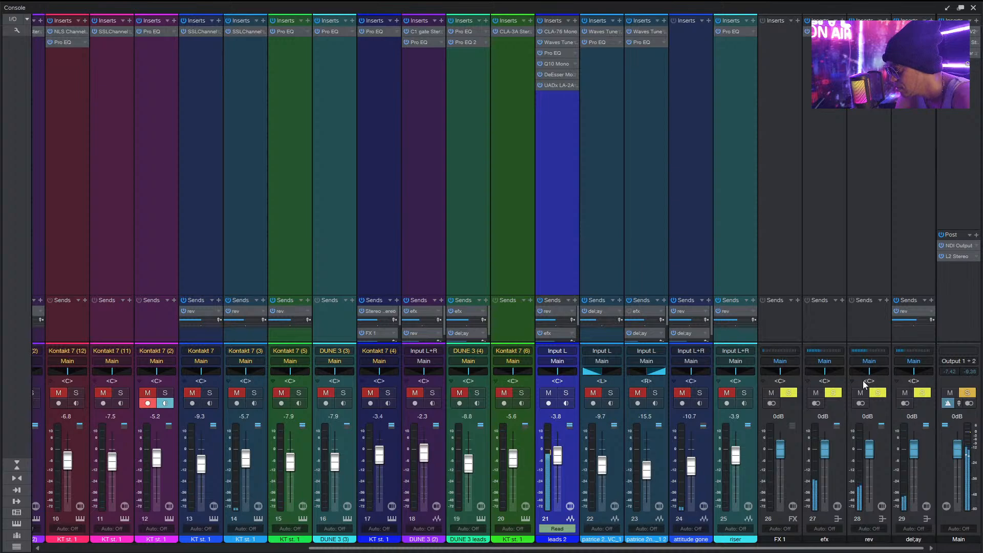
# Close the mixer console, and unmute, enlarge and select the DUNE 3 (2) track
pyautogui.click(974, 8)
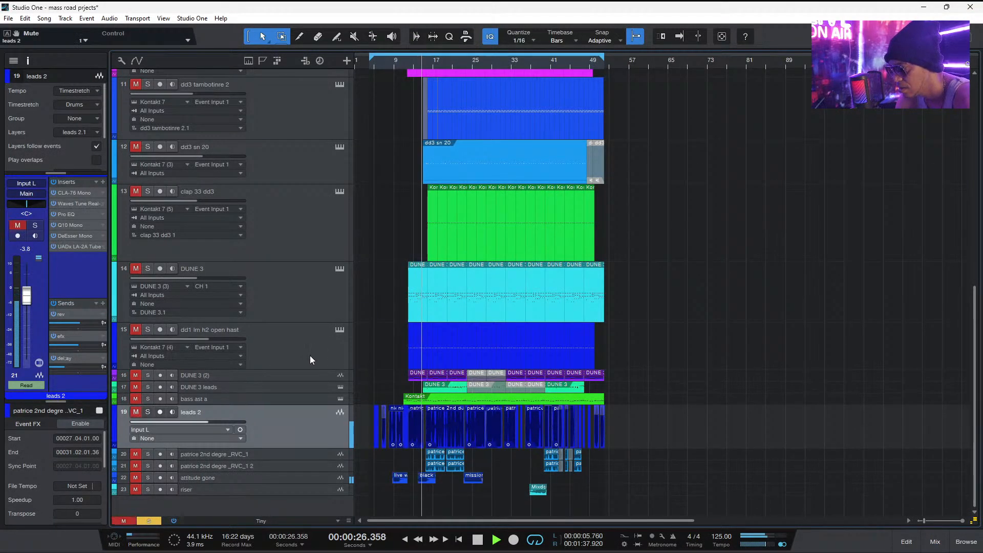
pyautogui.click(136, 388)
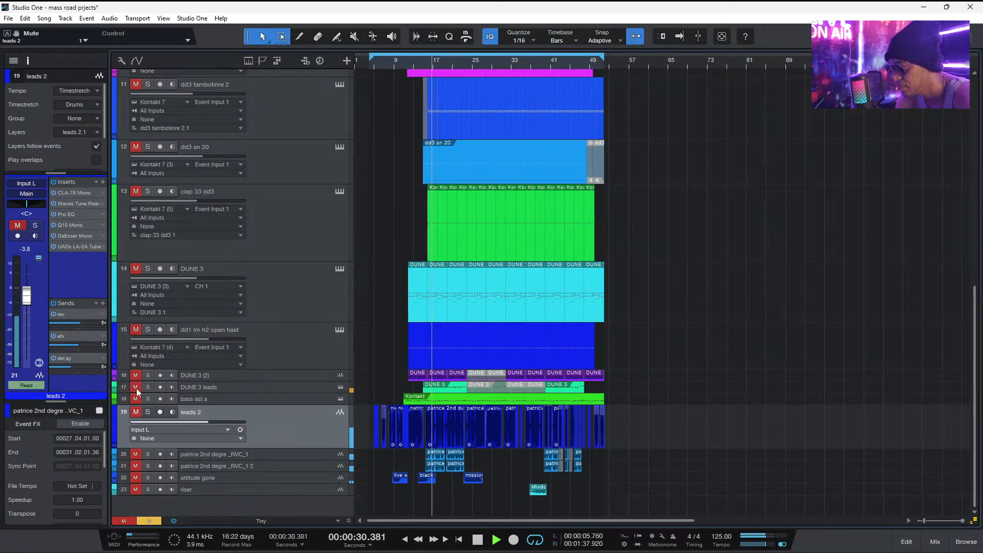
pyautogui.click(136, 375)
pyautogui.moveTo(246, 383); pyautogui.dragTo(256, 423)
pyautogui.click(285, 412)
pyautogui.moveTo(975, 282); pyautogui.dragTo(975, 302)
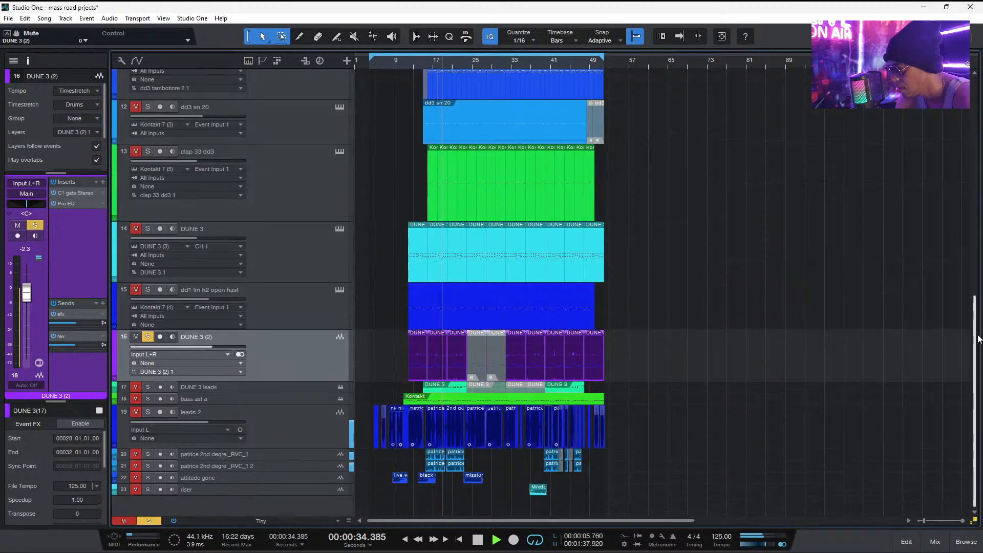
# Unmute the DUNE 3 leads track, and enlarge, select and unmute the bass ast a track
pyautogui.click(135, 386)
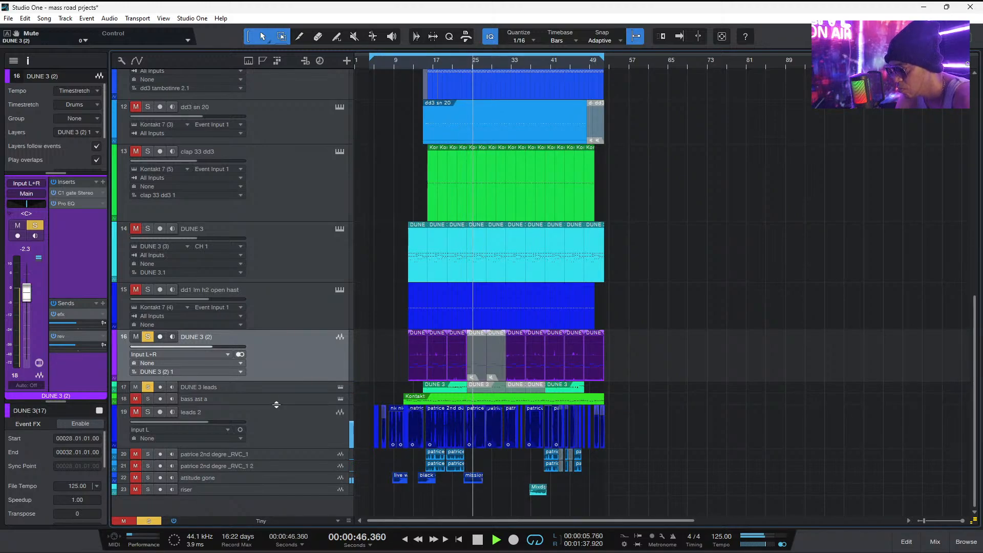
pyautogui.moveTo(277, 405); pyautogui.dragTo(279, 439)
pyautogui.click(287, 416)
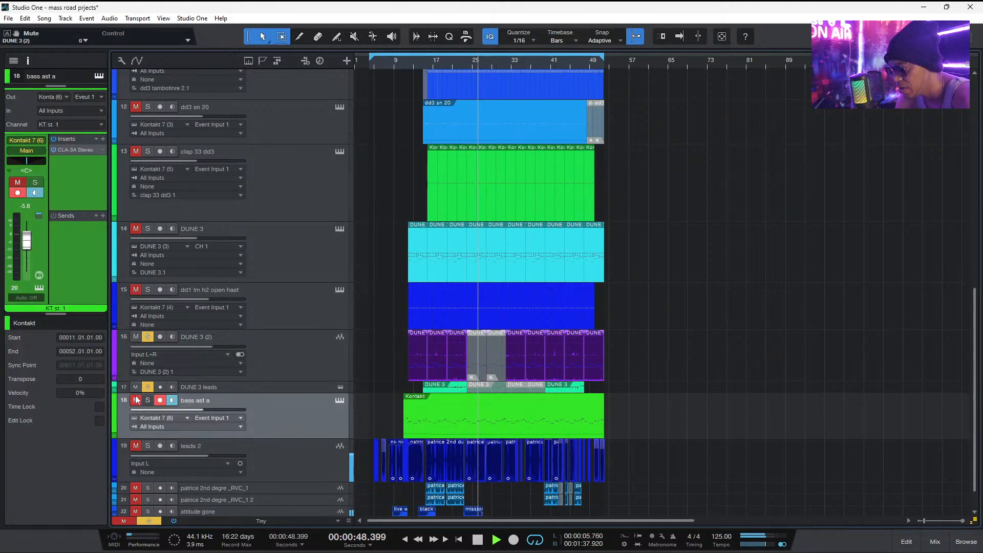
pyautogui.click(136, 400)
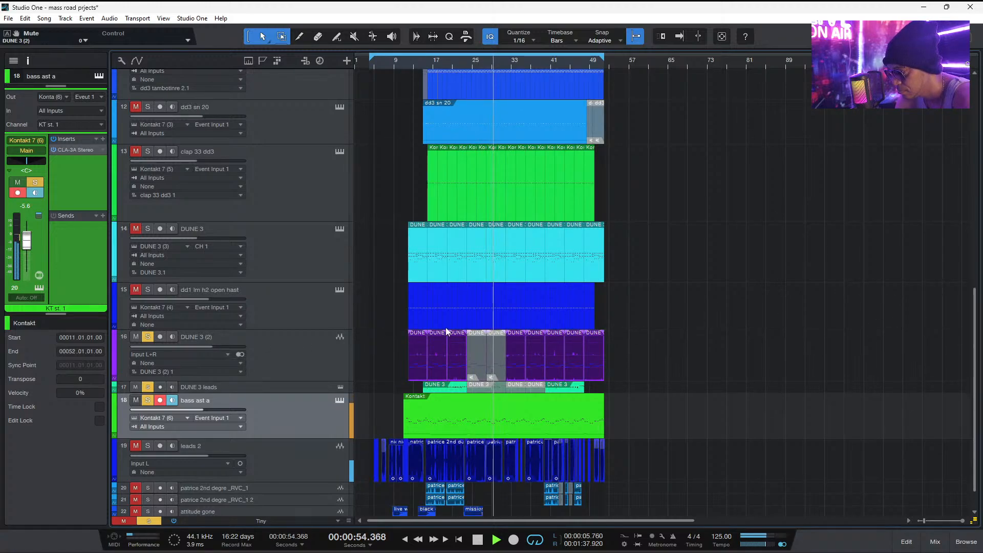
# Select DUNE 3 (2) and unmute the dd1 lm h2 open hast, kcik, toms and ahts tracks
pyautogui.scroll(-1, 980, 366)
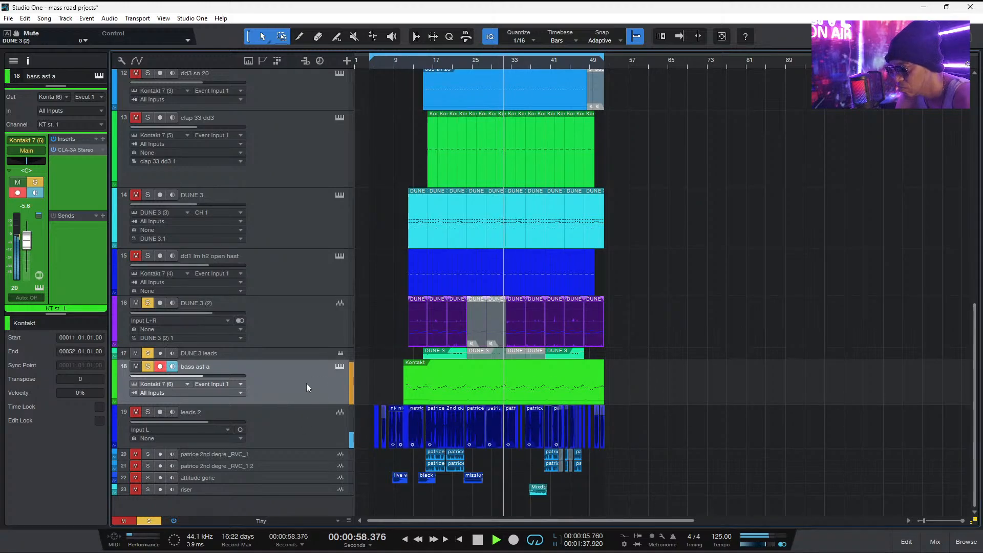
pyautogui.click(321, 331)
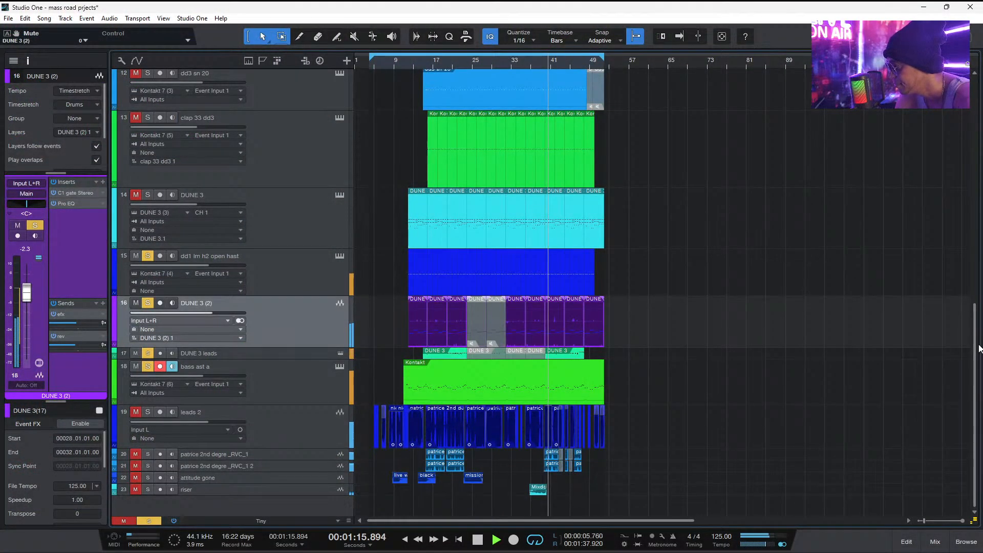
pyautogui.moveTo(979, 348); pyautogui.dragTo(949, 130)
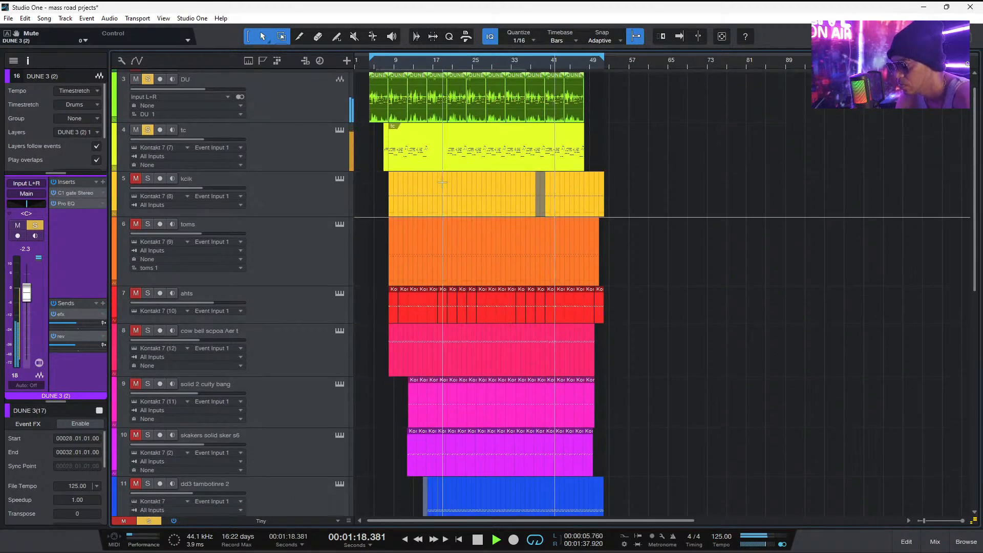
pyautogui.click(147, 178)
pyautogui.click(136, 178)
pyautogui.click(147, 223)
pyautogui.click(136, 224)
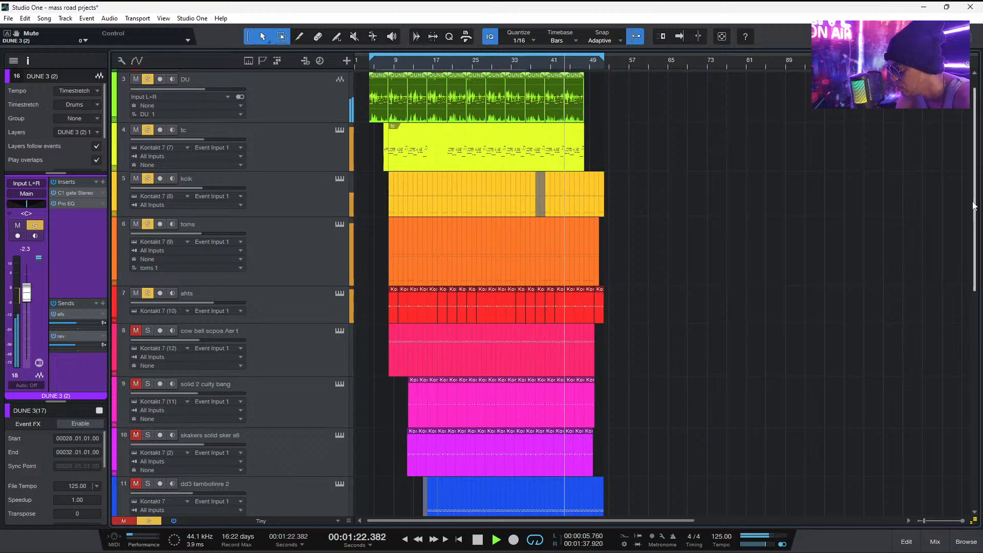
# Unmute and select the leads 2 track and play the combined tracks from about bar 12
pyautogui.moveTo(974, 206); pyautogui.dragTo(975, 422)
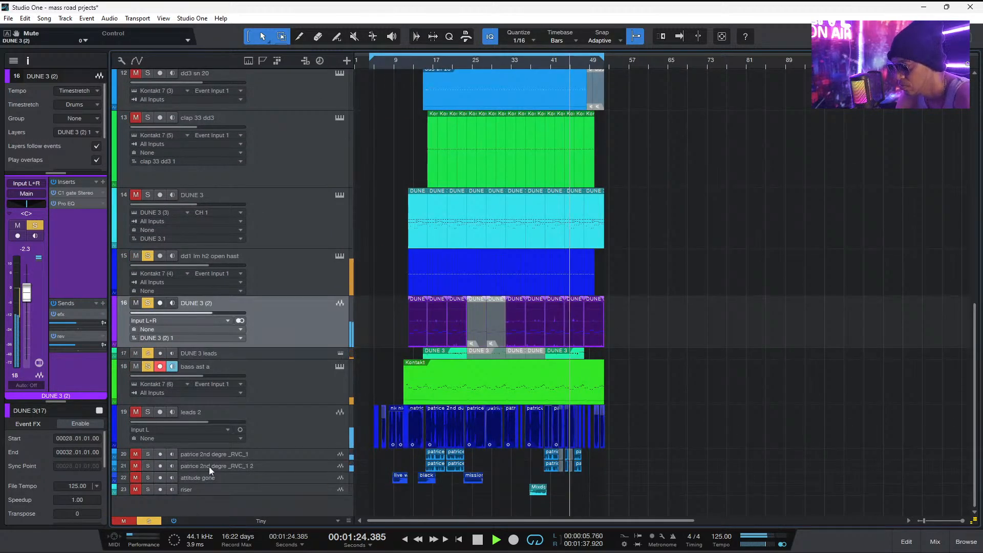
pyautogui.click(135, 411)
pyautogui.click(147, 412)
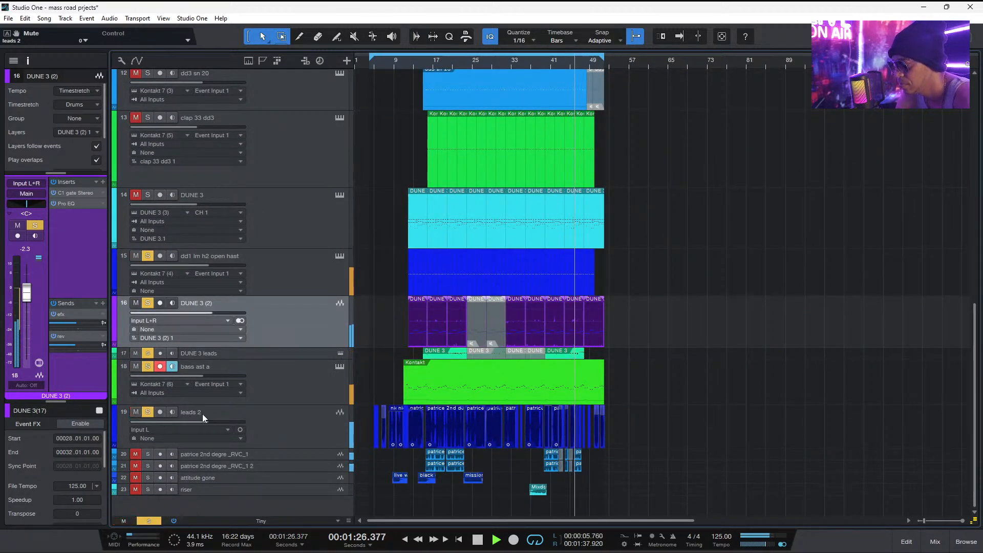
pyautogui.click(294, 424)
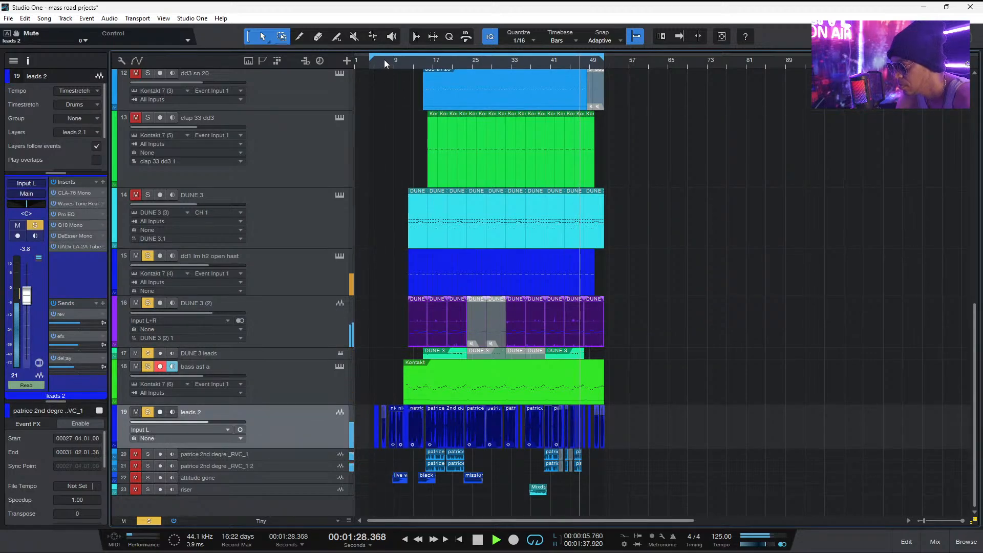
pyautogui.click(407, 61)
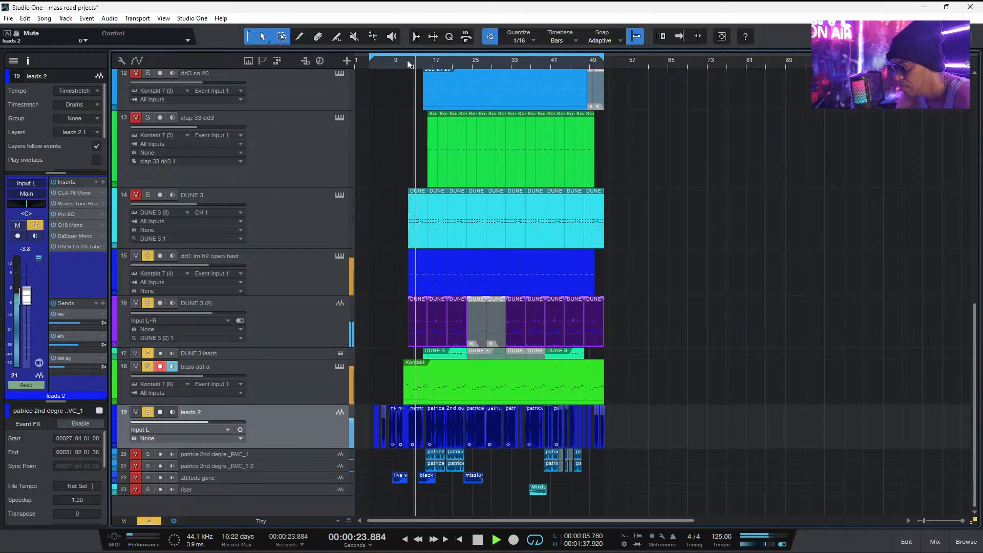
# Open the mixer console to examine the channel levels, inserts and sends, and close it again
pyautogui.click(935, 542)
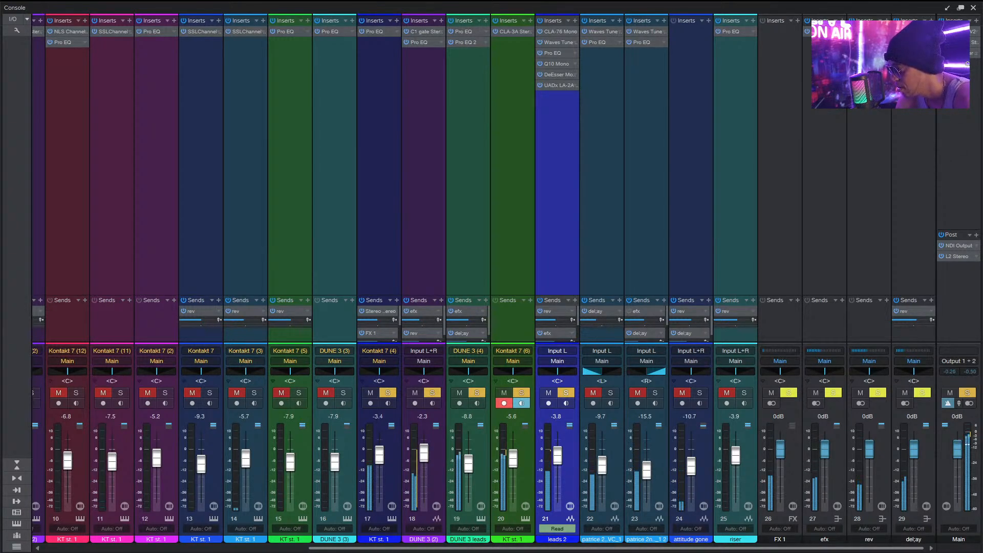
pyautogui.click(973, 8)
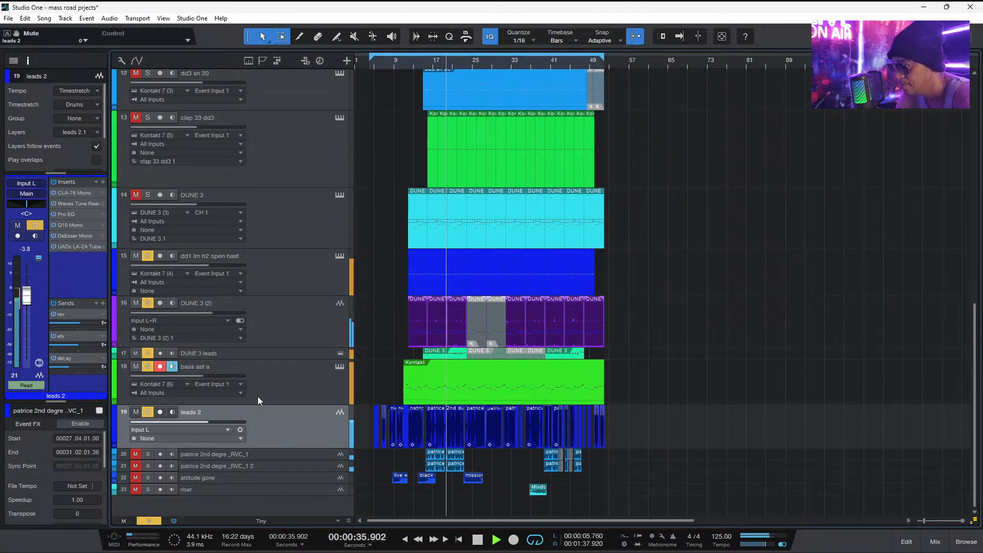
# Select and unmute the DUNE 3 track, play from about bar 17, and mute the other active tracks to audition it alone
pyautogui.moveTo(975, 390)
pyautogui.mouseDown()
pyautogui.moveTo(966, 292)
pyautogui.moveTo(968, 405)
pyautogui.mouseUp()
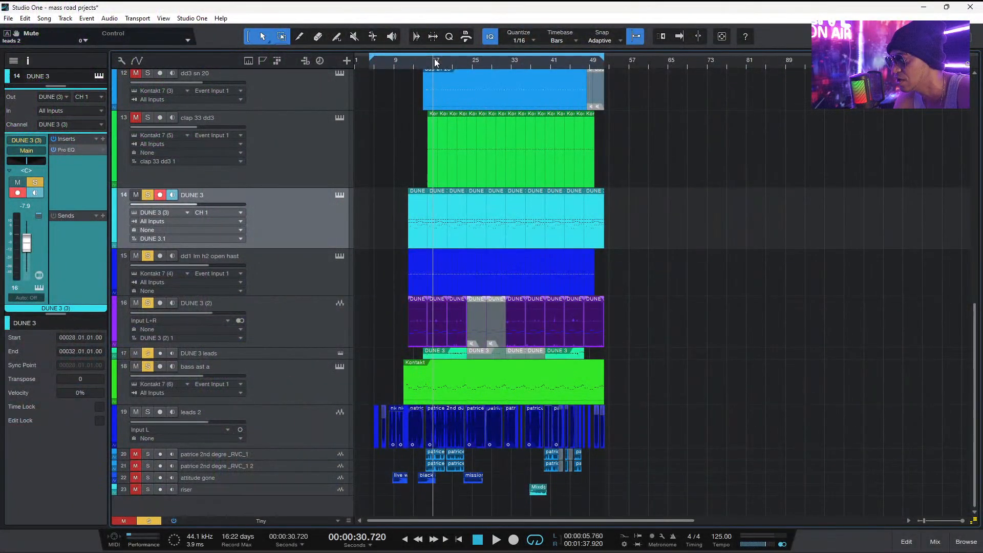
pyautogui.press('space')
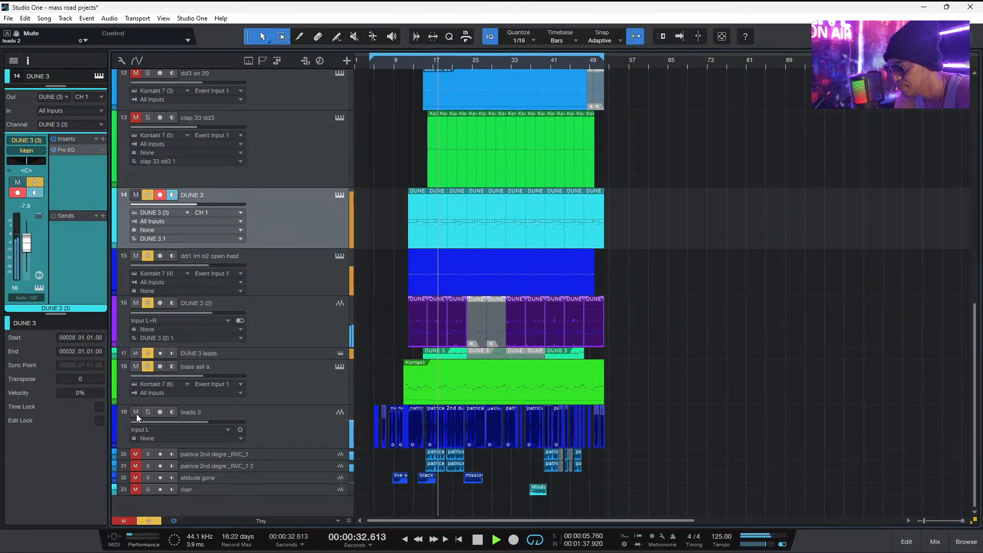
pyautogui.click(136, 256)
pyautogui.click(136, 303)
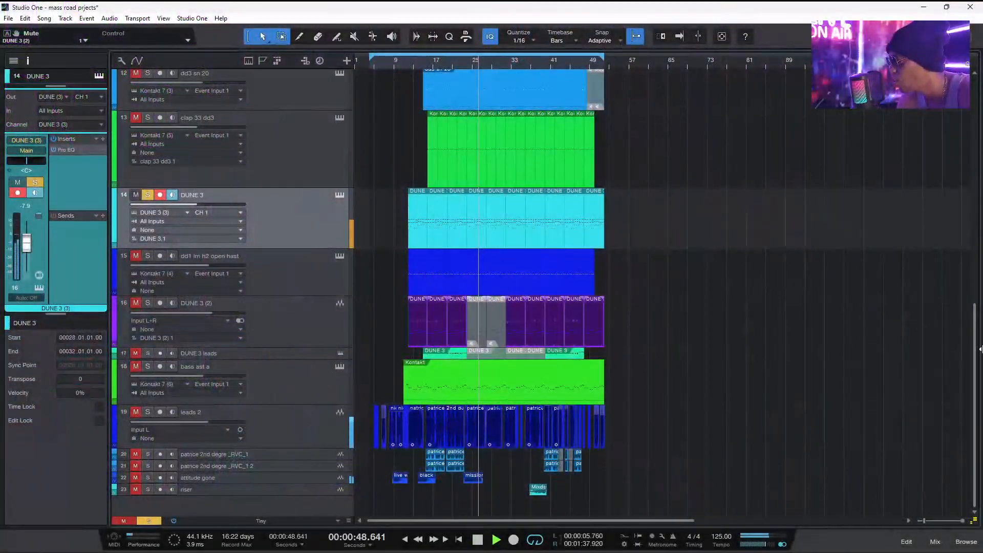
pyautogui.moveTo(976, 366)
pyautogui.mouseDown()
pyautogui.moveTo(974, 139)
pyautogui.moveTo(975, 364)
pyautogui.mouseUp()
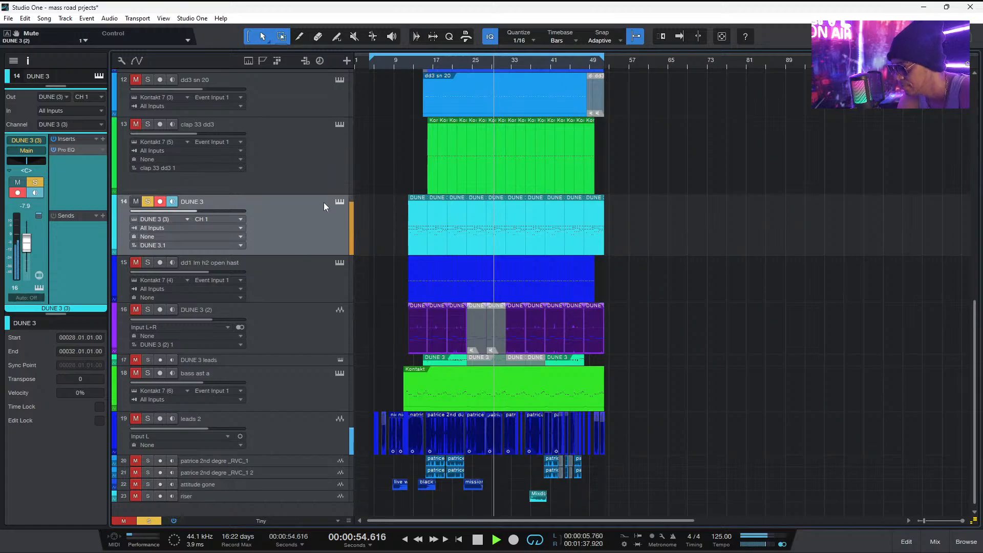
# Stop playback, restart it from about bar 9 and solo the leads 2 track
pyautogui.press('space')
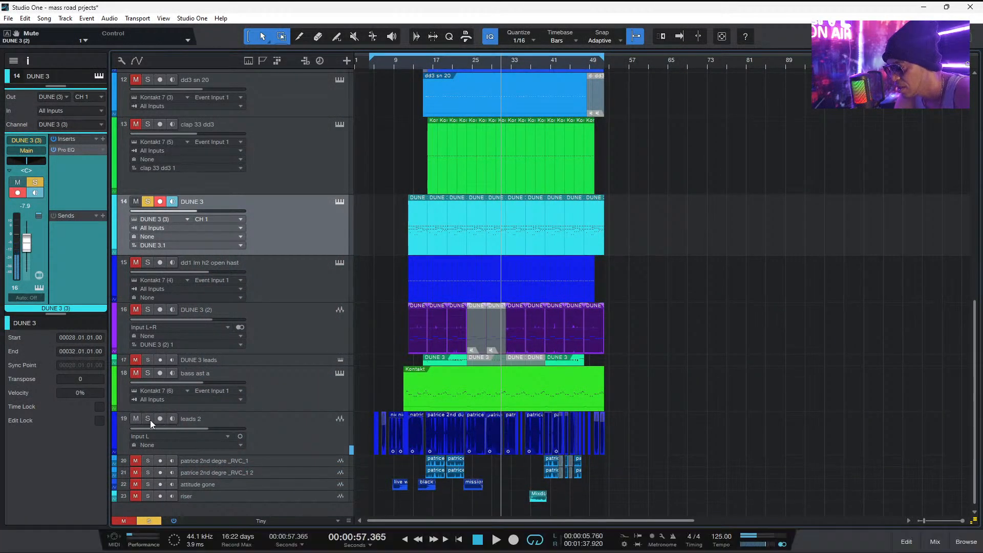
pyautogui.moveTo(976, 354); pyautogui.dragTo(963, 118)
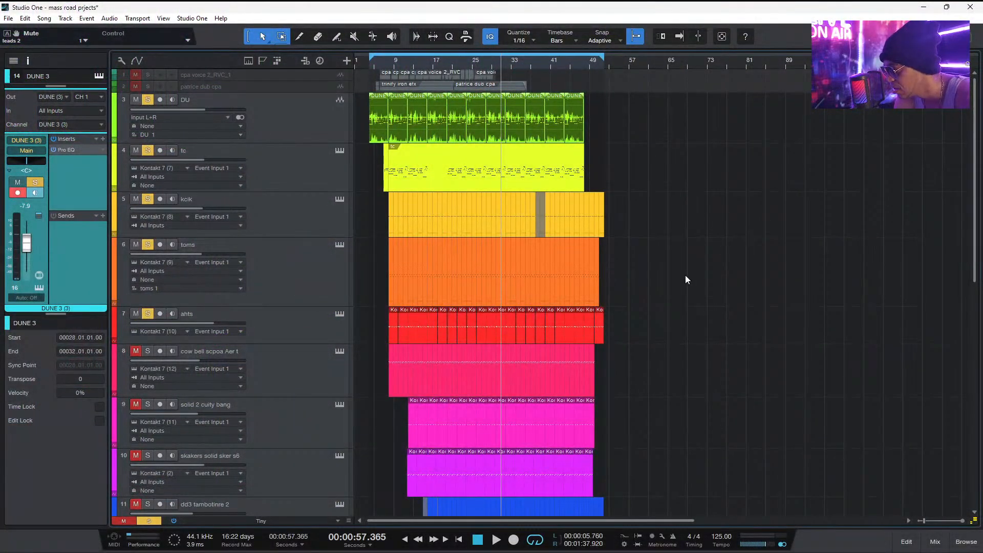
pyautogui.moveTo(974, 132); pyautogui.dragTo(974, 357)
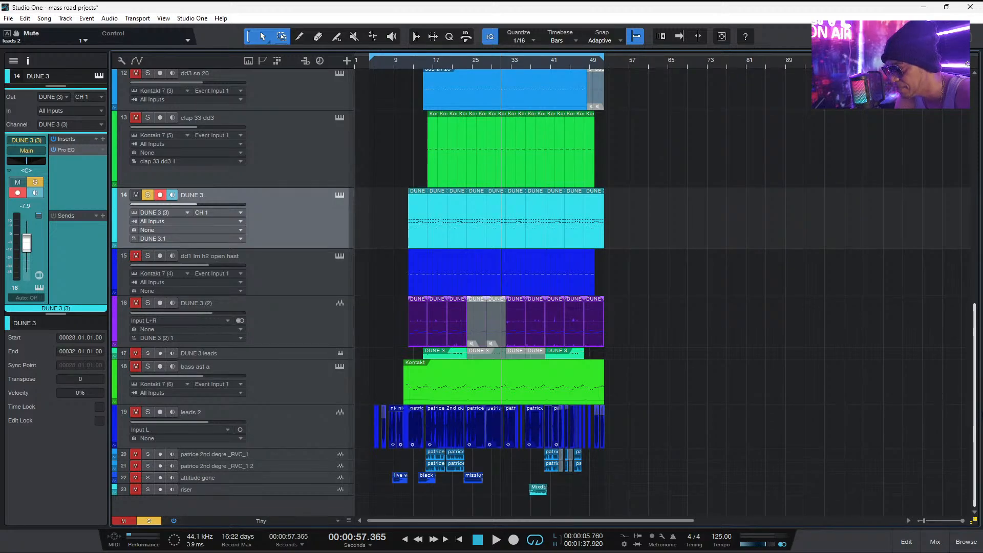
pyautogui.moveTo(974, 361)
pyautogui.mouseDown()
pyautogui.moveTo(975, 189)
pyautogui.moveTo(975, 348)
pyautogui.mouseUp()
pyautogui.scroll(2, 487, 282)
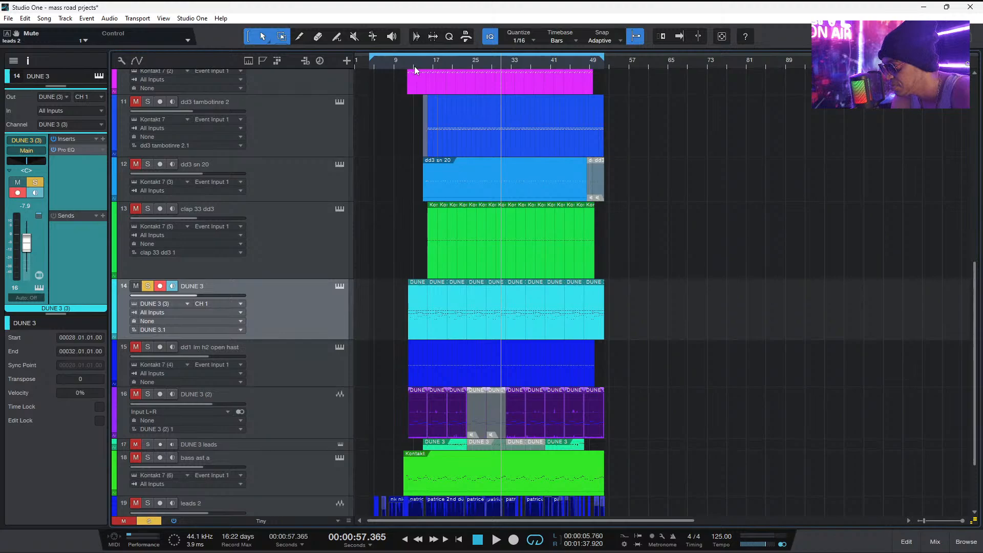
pyautogui.click(391, 59)
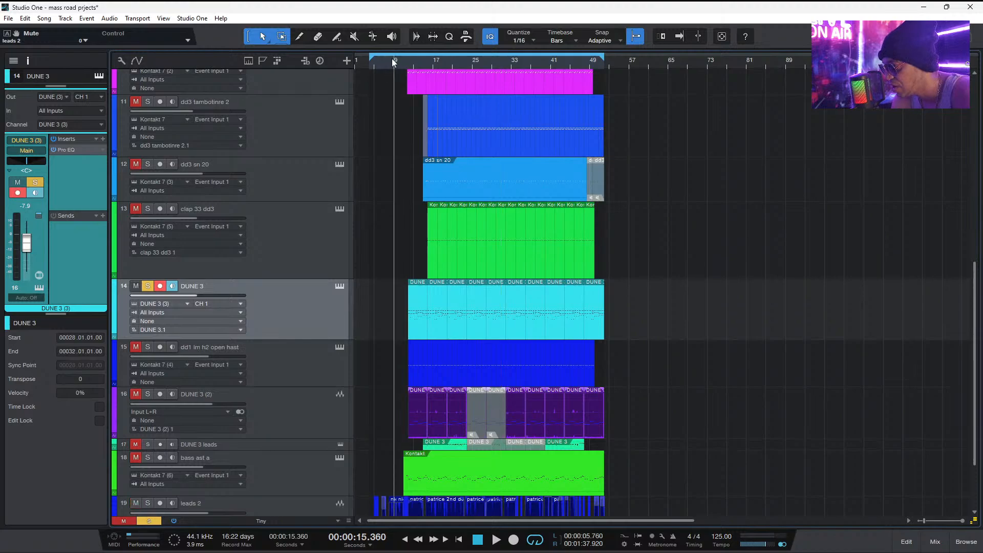
pyautogui.press('space')
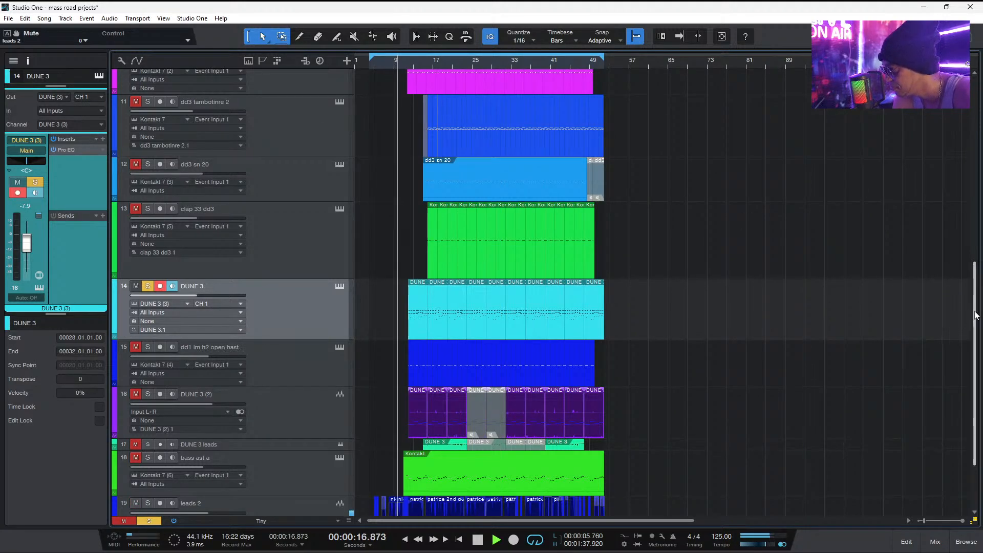
pyautogui.scroll(-2, 974, 328)
pyautogui.click(148, 411)
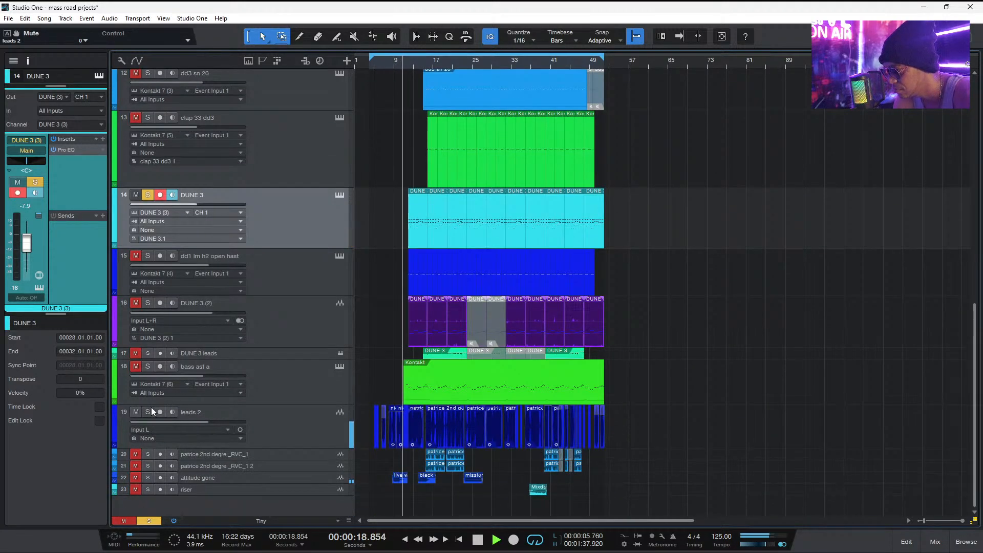
# Add the cow bell through dd3 sn 20 tracks, clap 33 dd3, dd1 lm h2 open hast and bass ast a to the soloed layers
pyautogui.scroll(8, 974, 342)
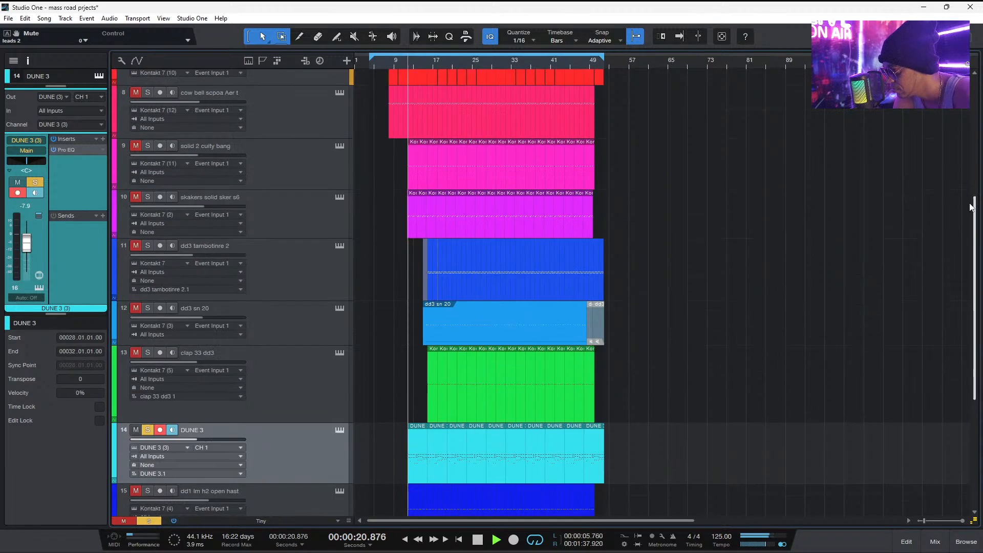
pyautogui.moveTo(140, 285); pyautogui.dragTo(141, 511)
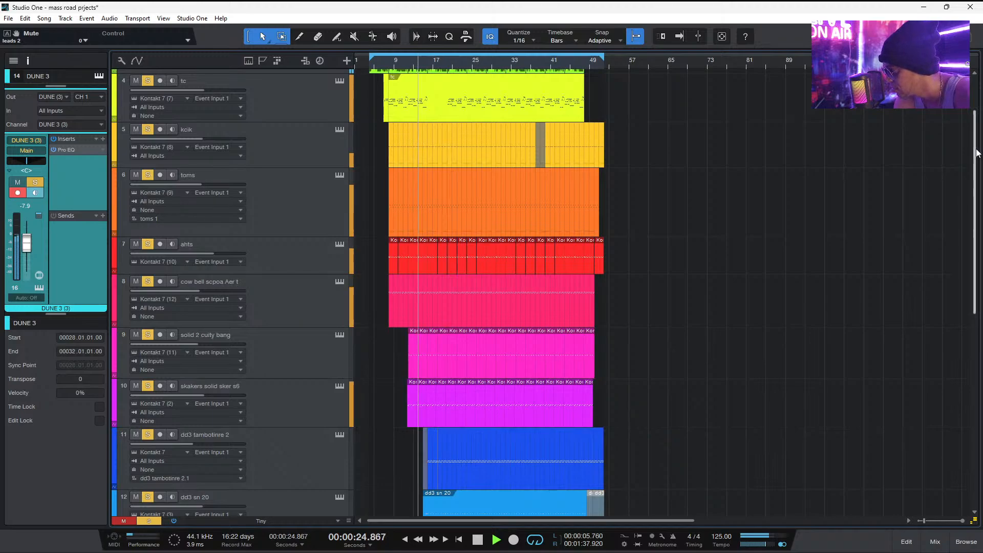
pyautogui.scroll(-8, 555, 290)
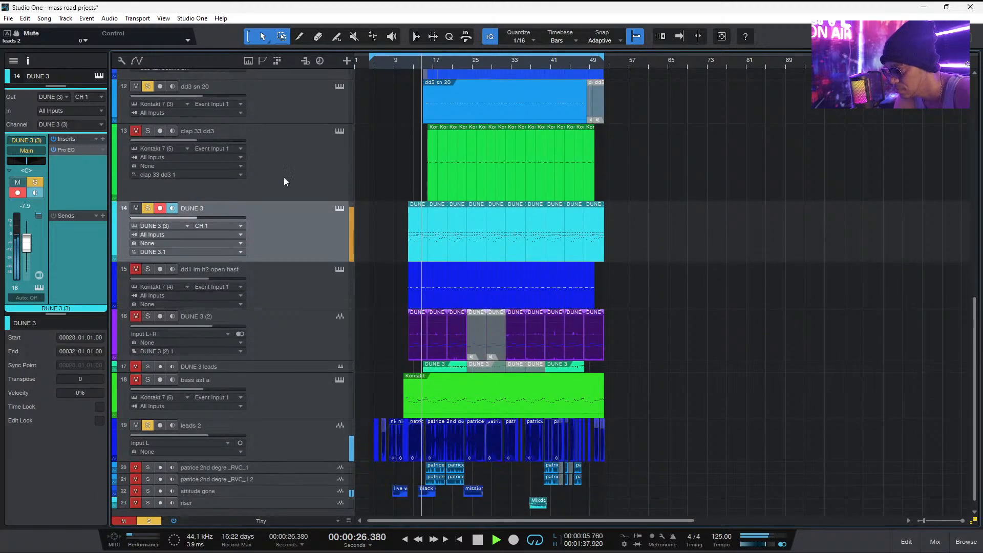
pyautogui.click(138, 132)
pyautogui.click(136, 269)
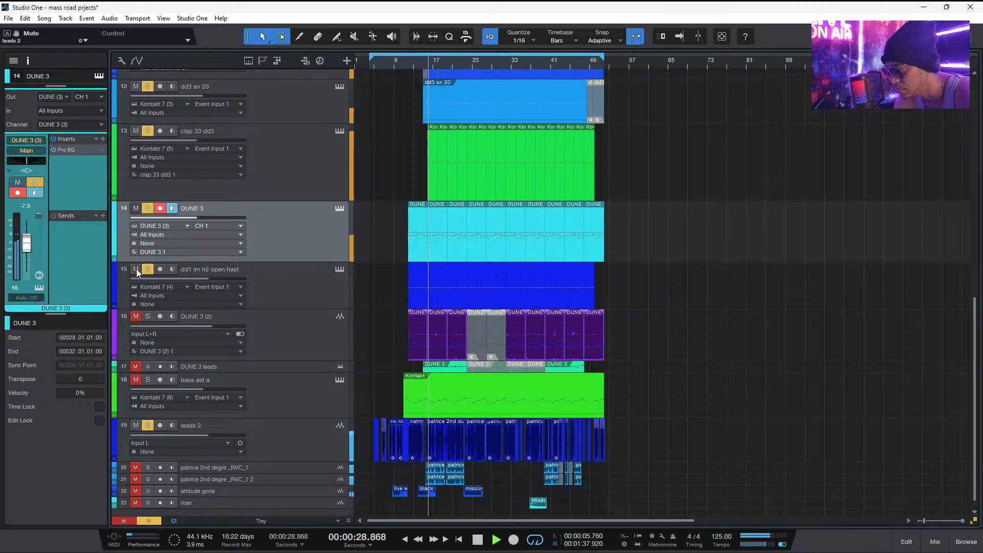
pyautogui.click(136, 379)
pyautogui.click(148, 379)
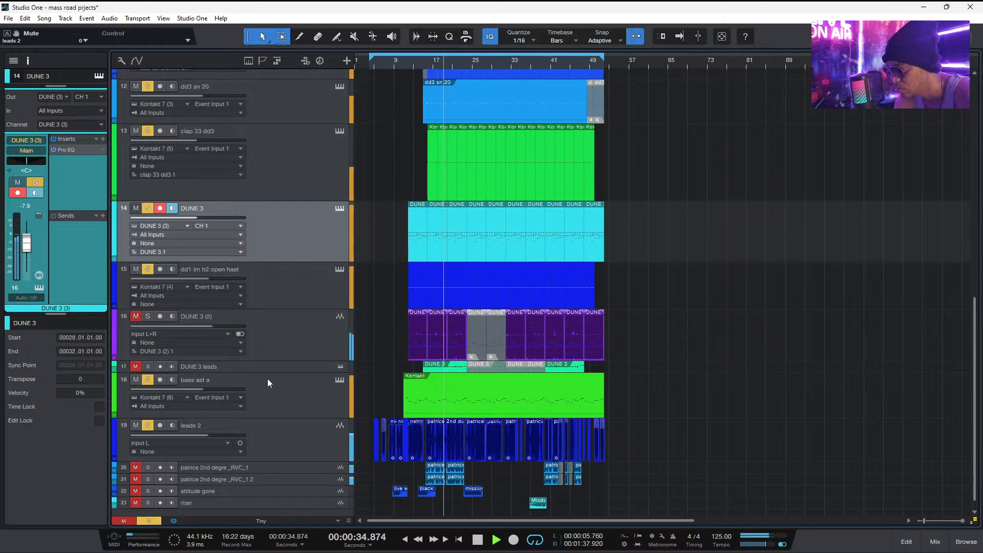
# Enlarge the DUNE 3 leads track, select it and add it to the soloed tracks
pyautogui.moveTo(264, 373); pyautogui.dragTo(276, 438)
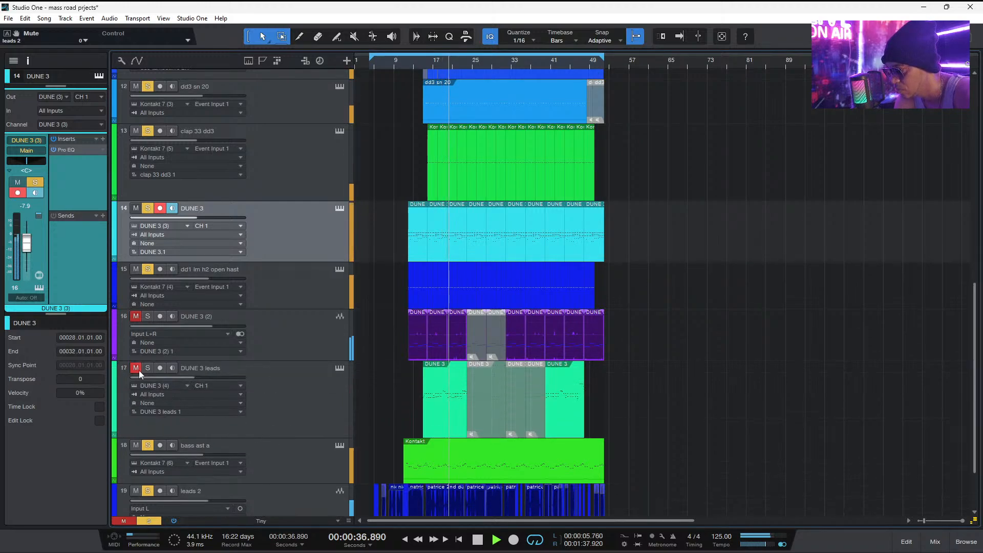
pyautogui.click(336, 404)
pyautogui.moveTo(975, 328); pyautogui.dragTo(977, 382)
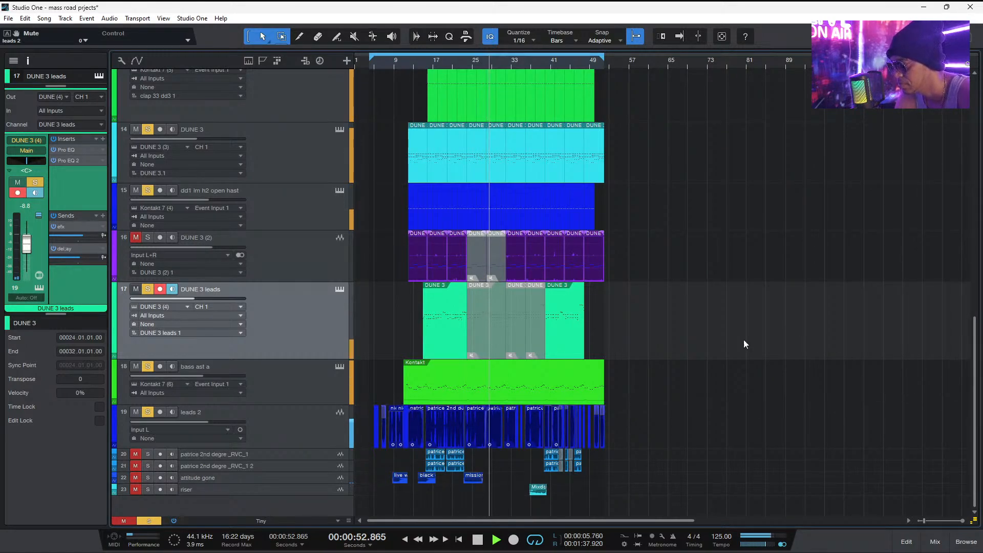
# Select leads 2 to show its channel settings, then solo and select the DUNE 3 (2) track
pyautogui.rightClick(310, 418)
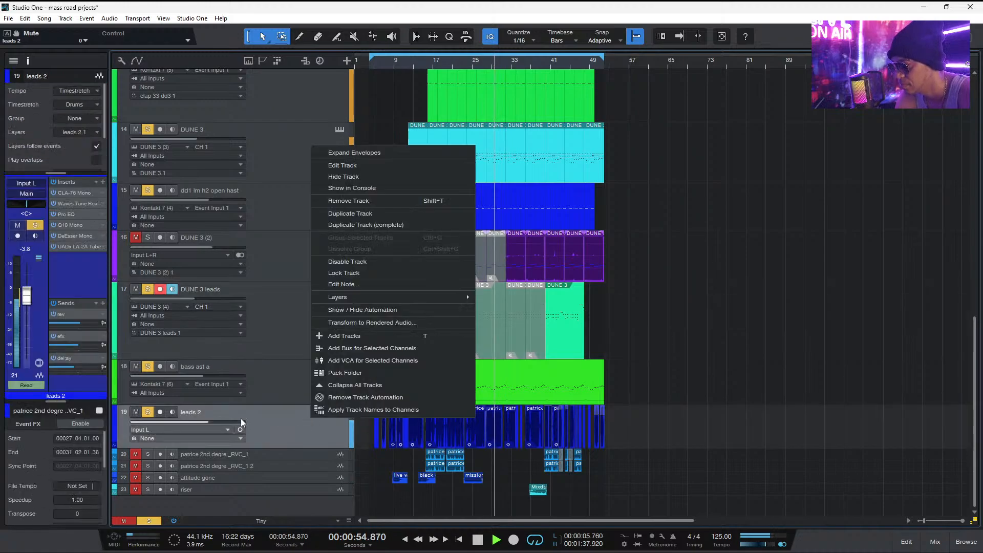
pyautogui.click(303, 429)
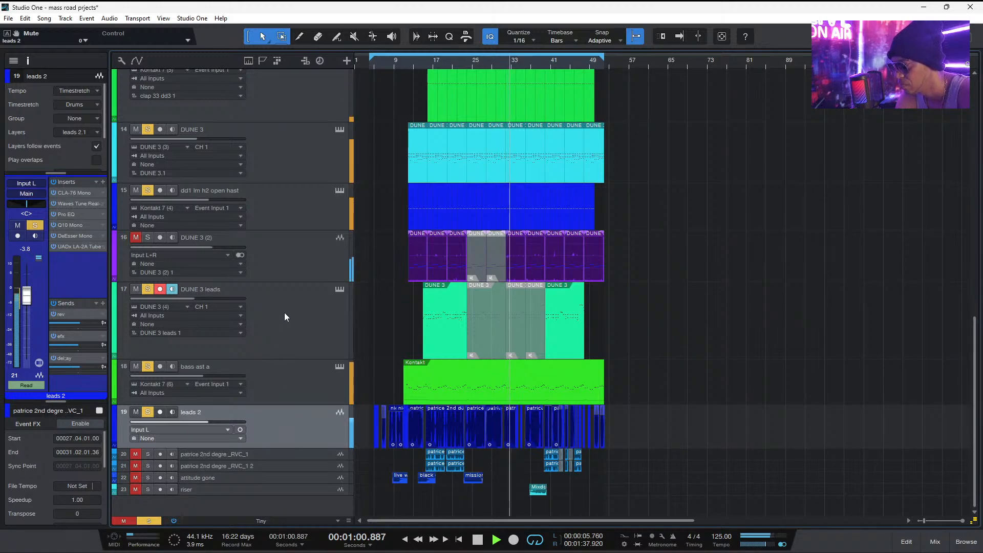
pyautogui.click(136, 238)
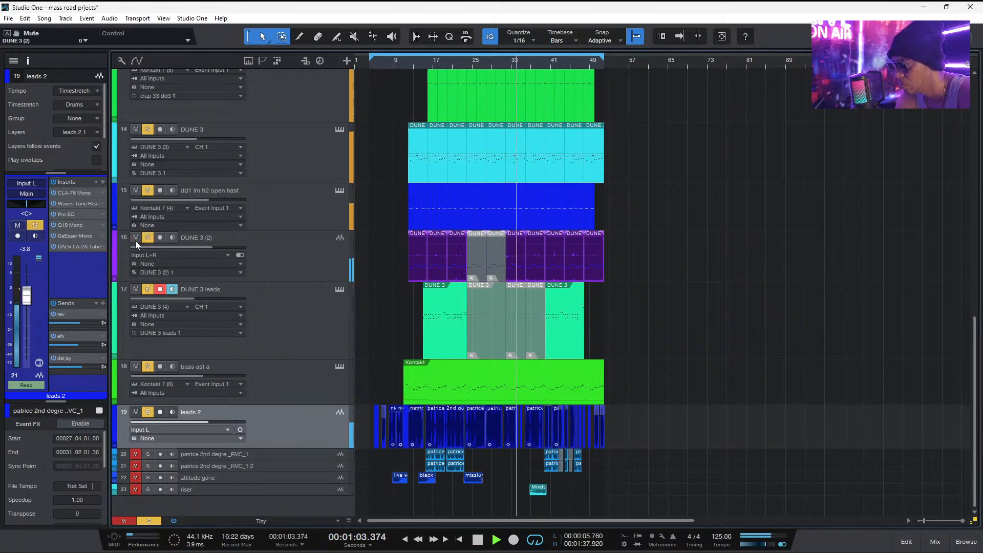
pyautogui.click(300, 257)
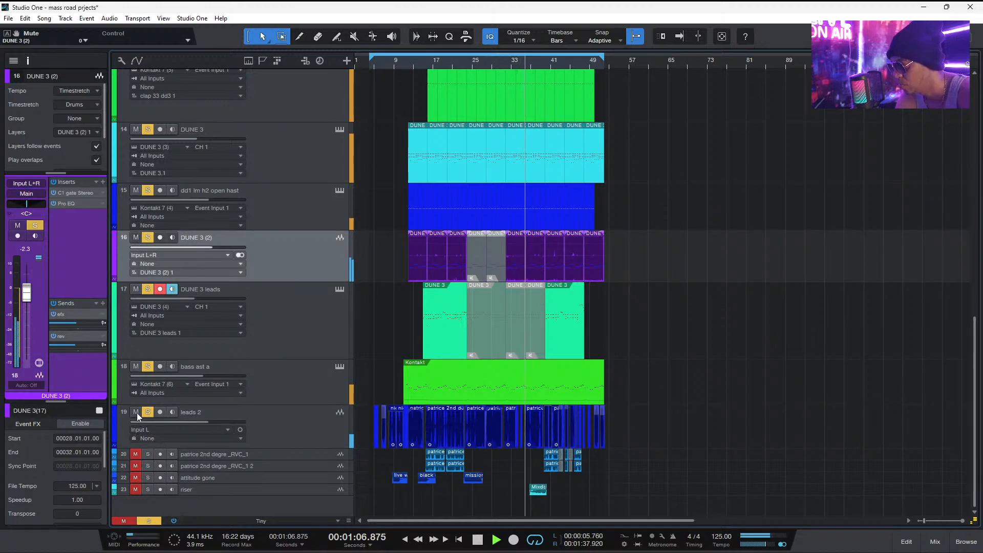
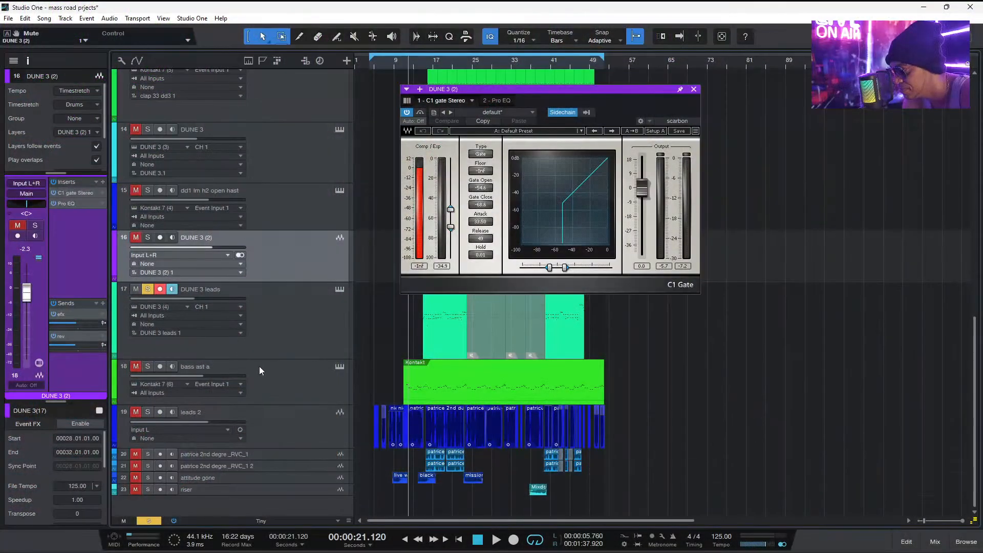
# Select the bass ast a track, view its CLA-3A compressor settings and close the plug-in window
pyautogui.click(259, 370)
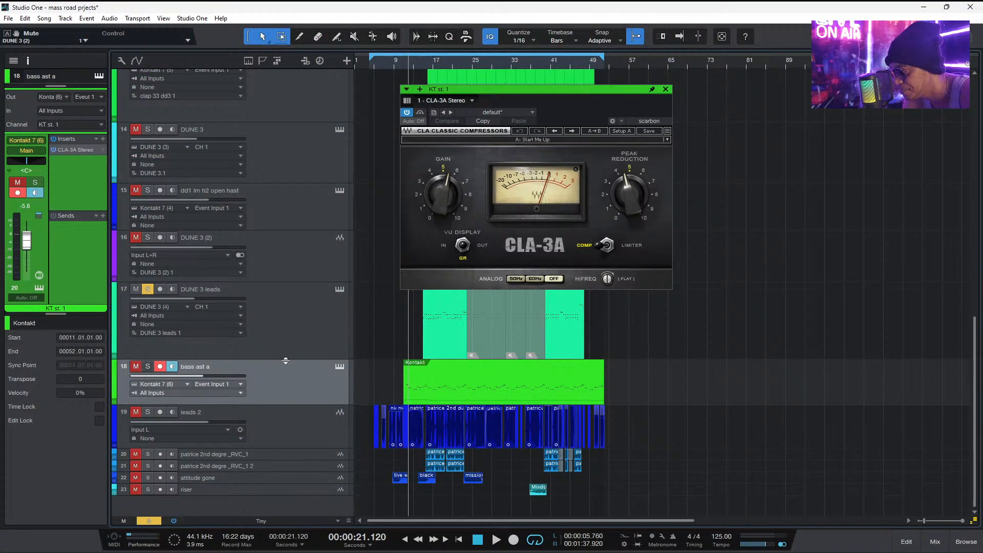
pyautogui.moveTo(975, 340); pyautogui.dragTo(959, 288)
pyautogui.click(665, 89)
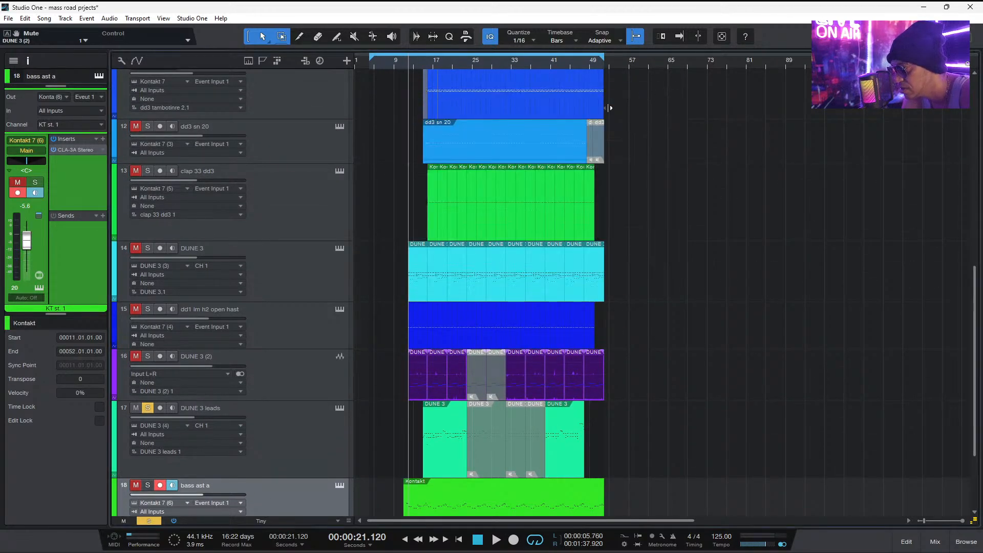
# Select and solo dd1 lm h2 open hast, start playback, and mute the DUNE 3 leads and leads 2 tracks
pyautogui.click(281, 335)
pyautogui.press('space')
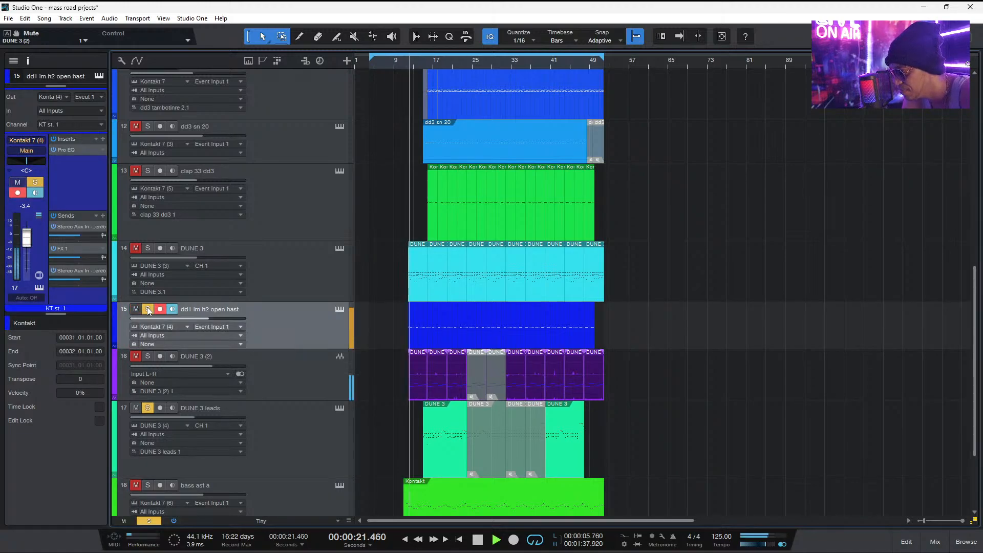
pyautogui.click(136, 408)
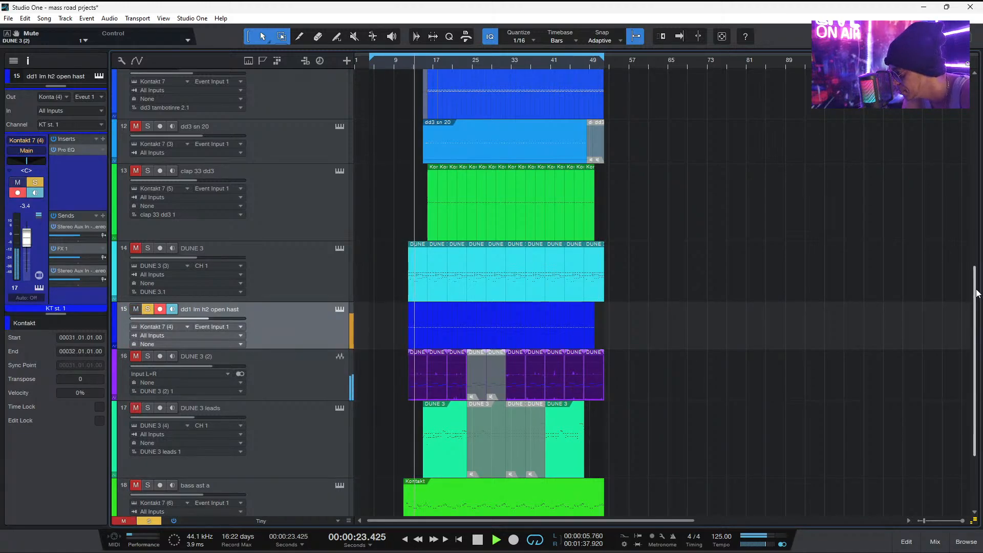
pyautogui.scroll(-4, 384, 461)
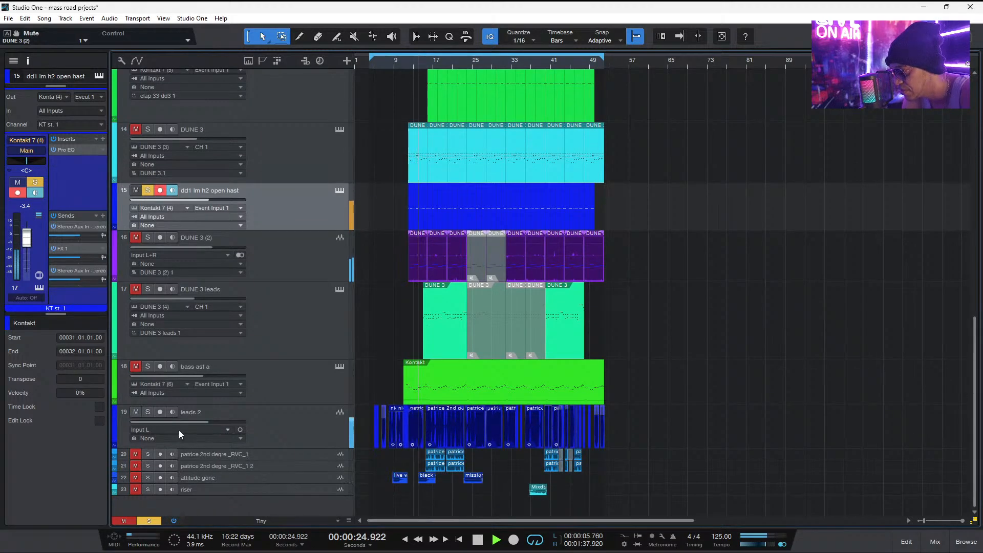
pyautogui.click(136, 412)
pyautogui.moveTo(978, 335); pyautogui.dragTo(964, 291)
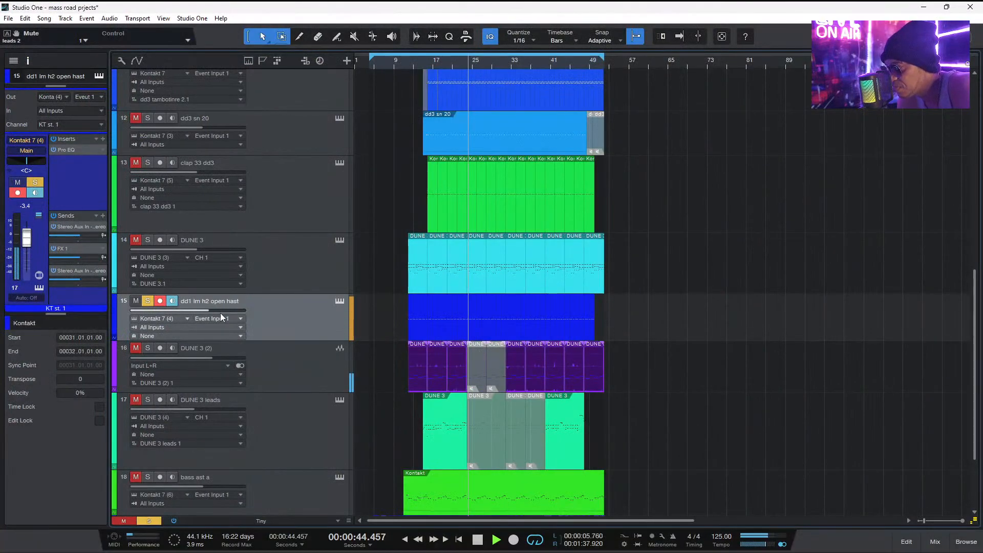
# Open the C1 gate of DUNE 3 (2) from the open hast track's sidechain send, close it and select DUNE 3 (2)
pyautogui.doubleClick(75, 271)
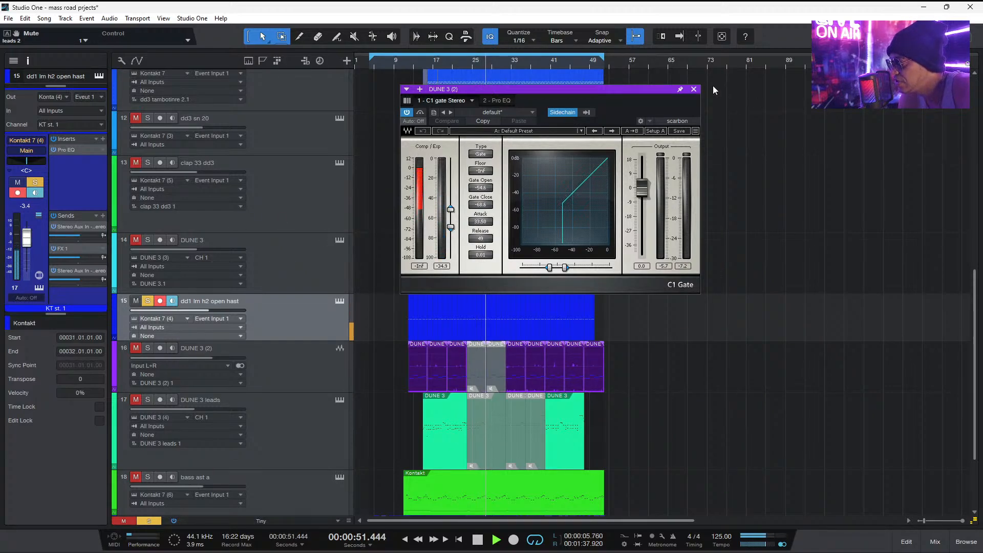
pyautogui.click(694, 90)
pyautogui.click(302, 367)
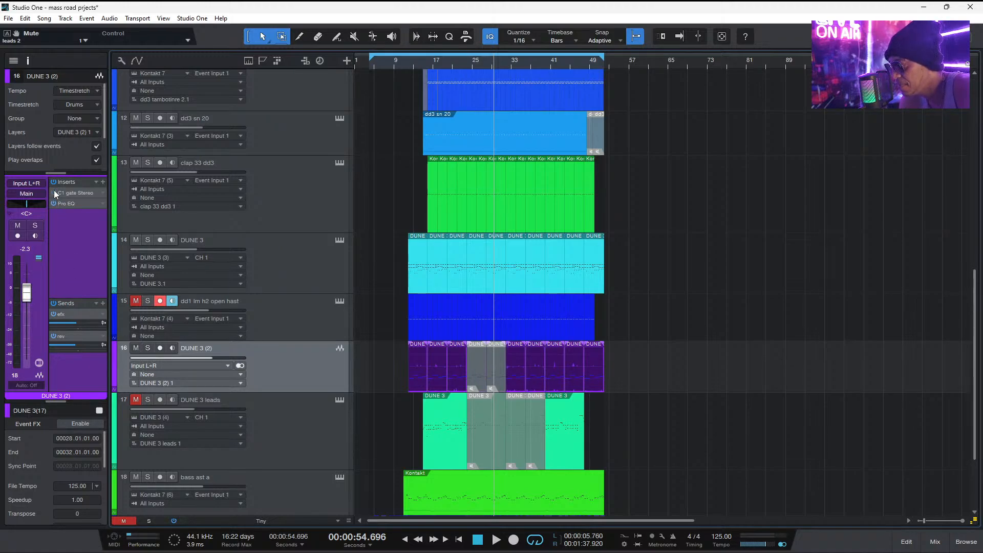
# Play the song from about bar 12 to audition the DUNE 3 (2) track in the mix
pyautogui.click(413, 63)
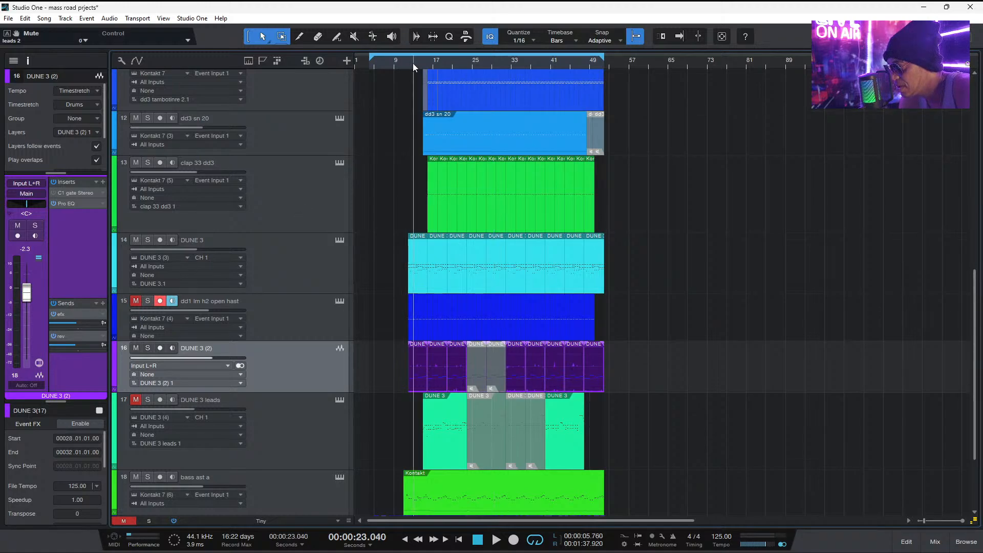
pyautogui.press('space')
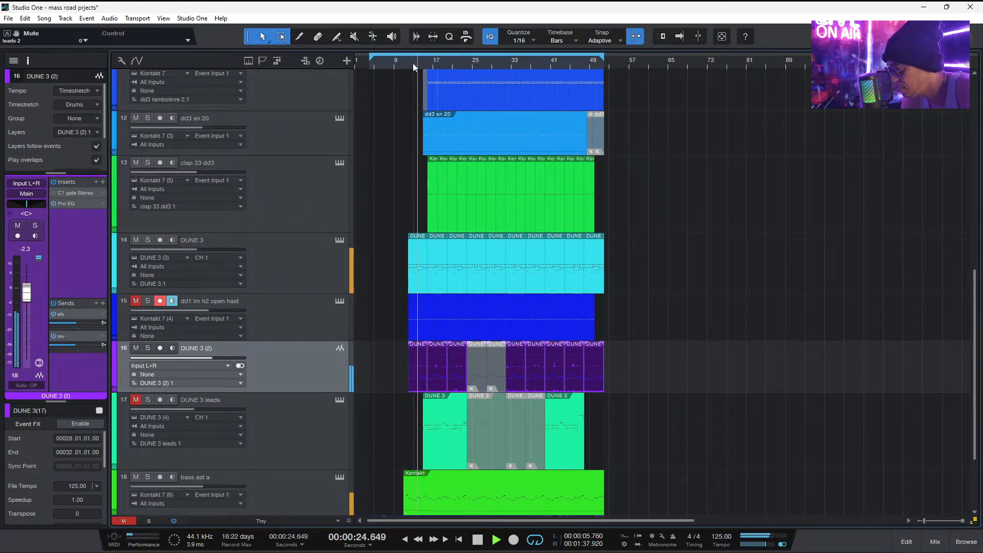
pyautogui.press('space')
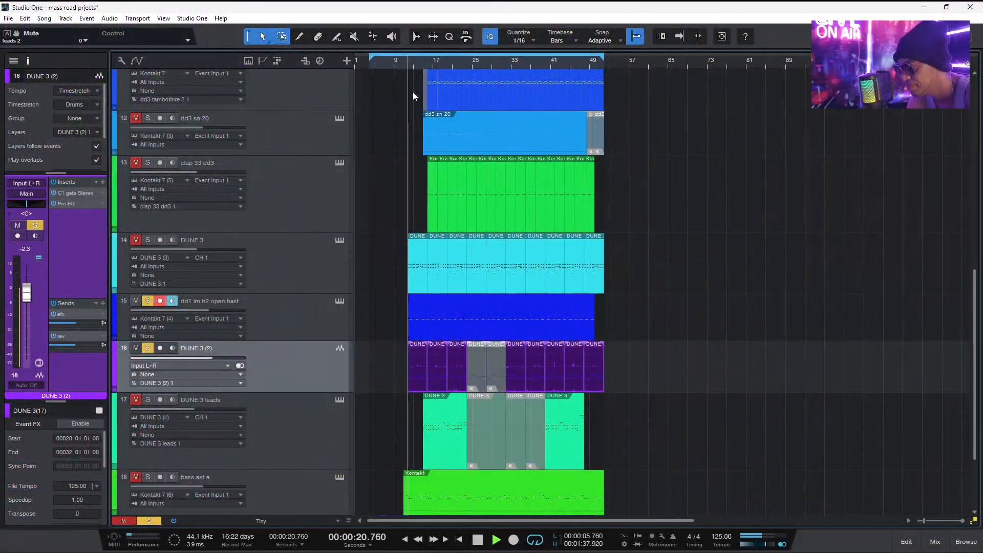
# Solo and select the DUNE 3 track during playback and add bass ast a to the soloed layers
pyautogui.scroll(-3, 977, 291)
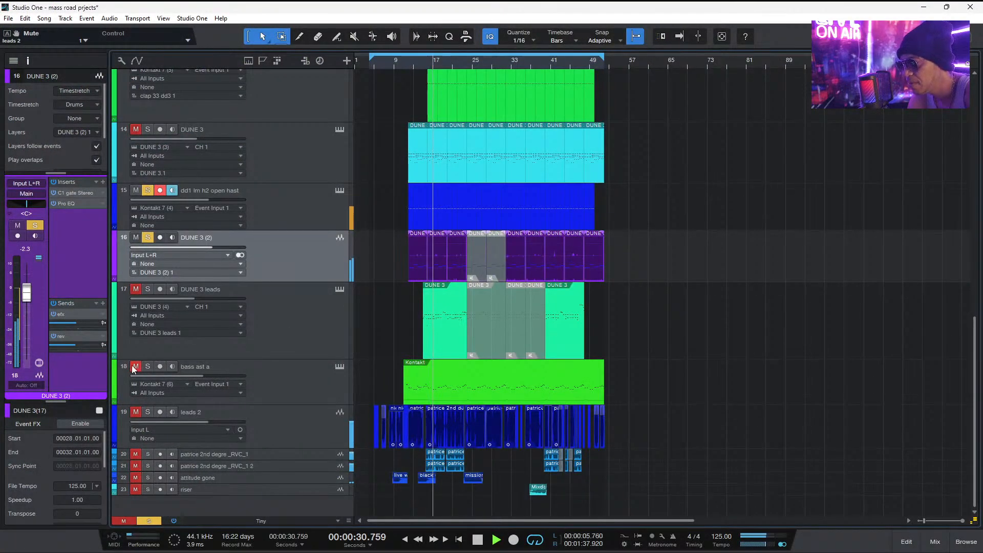
pyautogui.moveTo(979, 332); pyautogui.dragTo(961, 257)
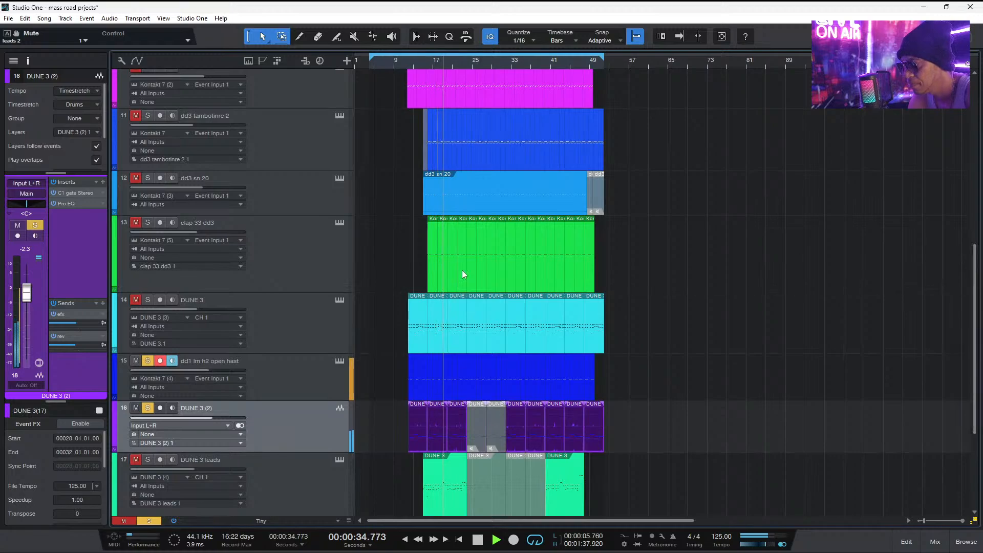
pyautogui.click(135, 299)
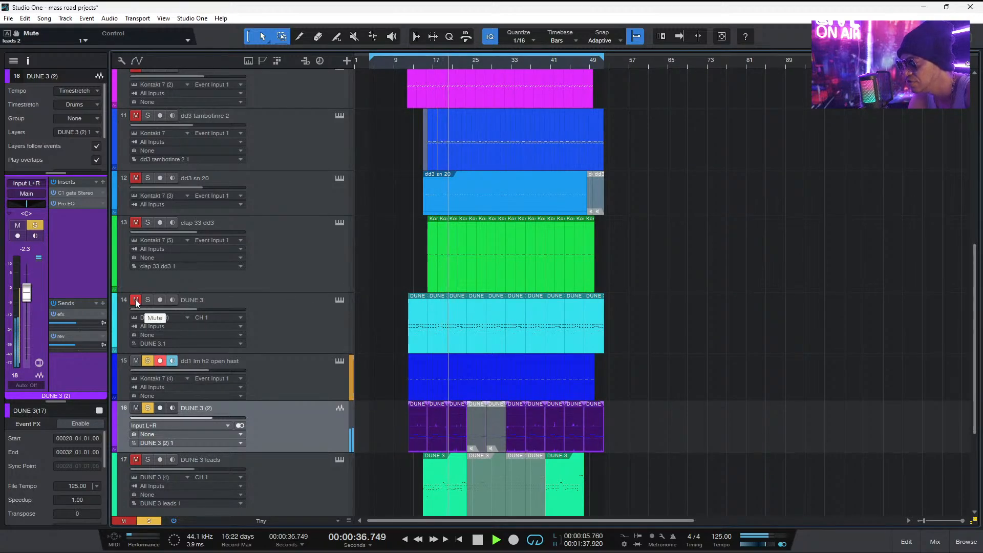
pyautogui.click(148, 300)
pyautogui.click(286, 311)
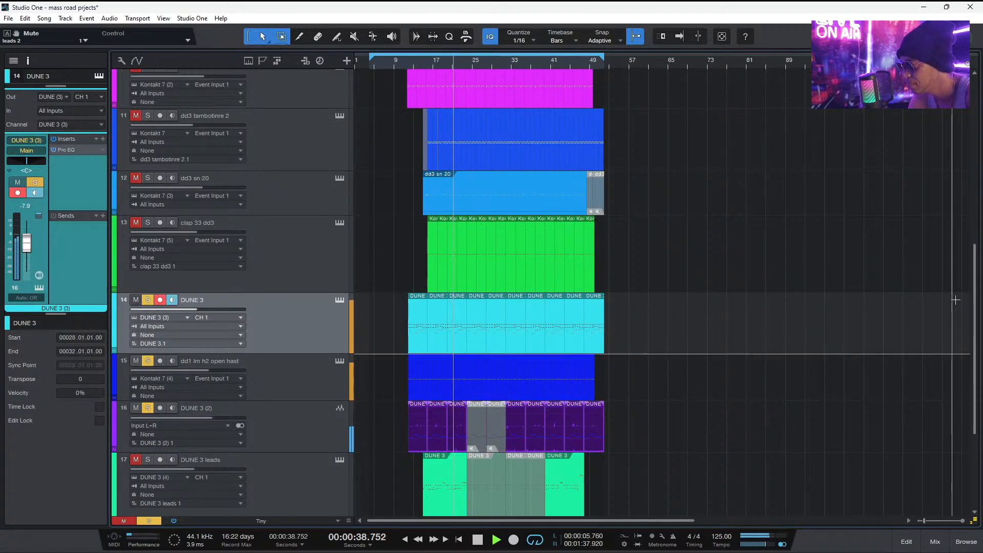
pyautogui.moveTo(979, 302); pyautogui.dragTo(980, 340)
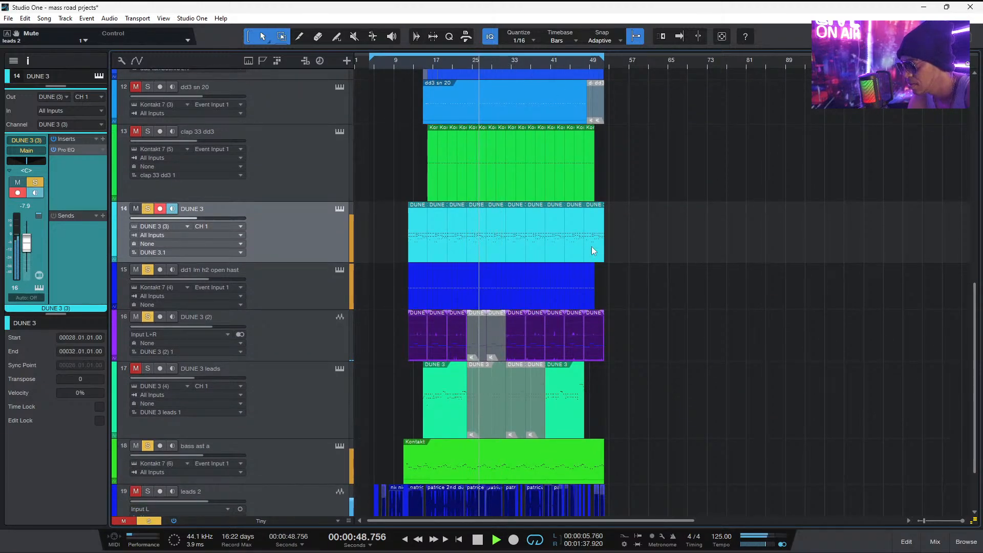
# Unmute DUNE 3 leads to add it to the soloed layers and play the mix from about bar 14
pyautogui.click(137, 370)
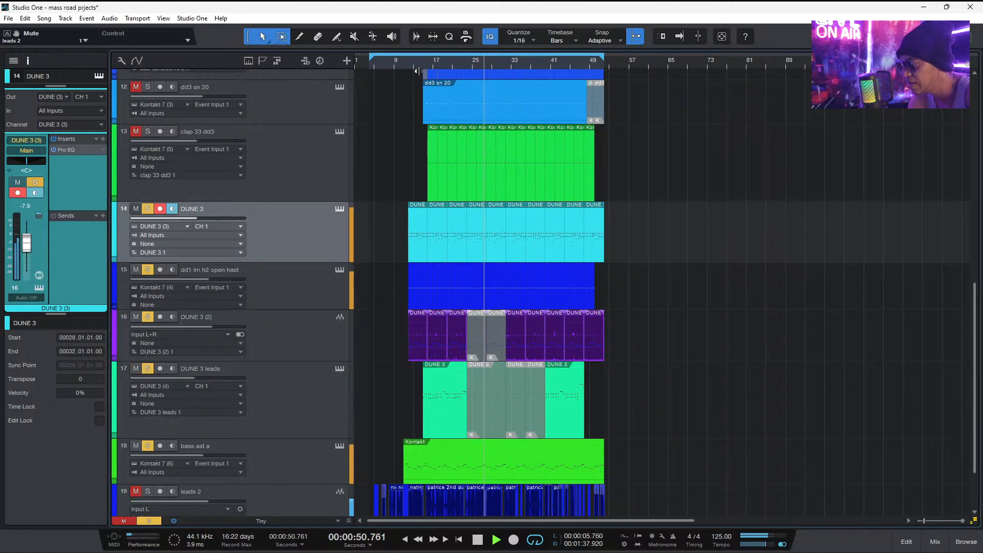
pyautogui.click(422, 66)
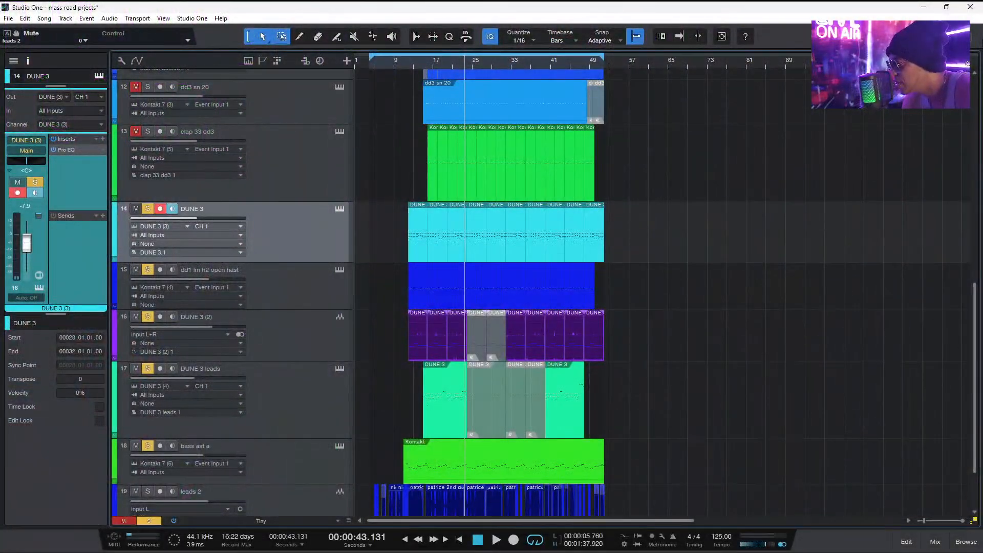
# Resume playback and unmute the kcik, toms, ahts, solid 2 curly bang and skakers tracks within the soloed mix
pyautogui.moveTo(975, 306); pyautogui.dragTo(967, 92)
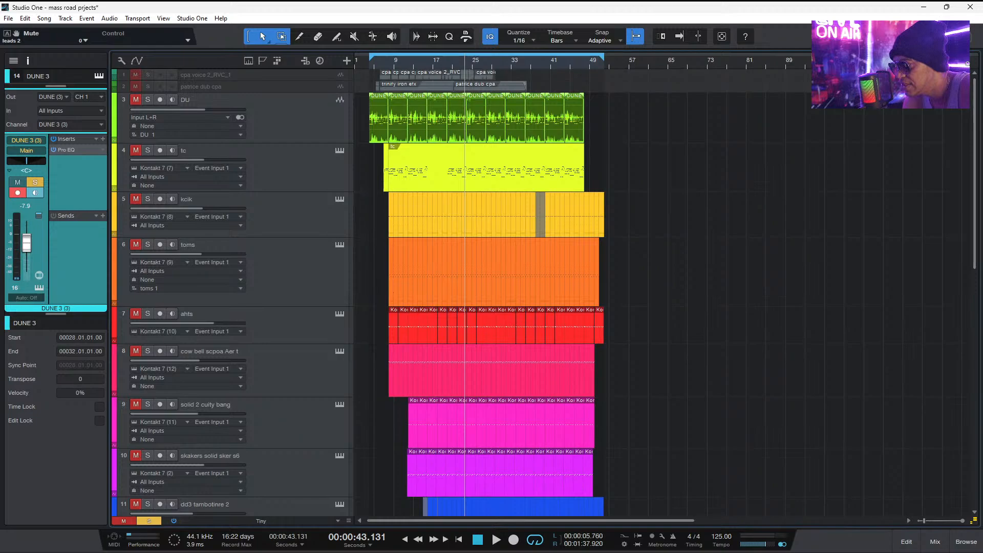
pyautogui.click(135, 199)
pyautogui.press('space')
pyautogui.click(136, 244)
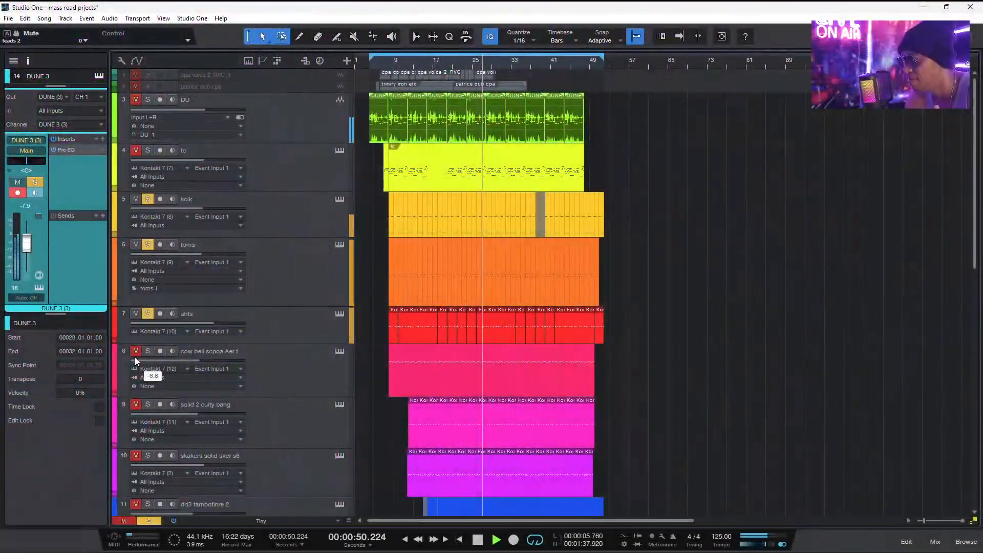
pyautogui.click(136, 404)
pyautogui.click(147, 404)
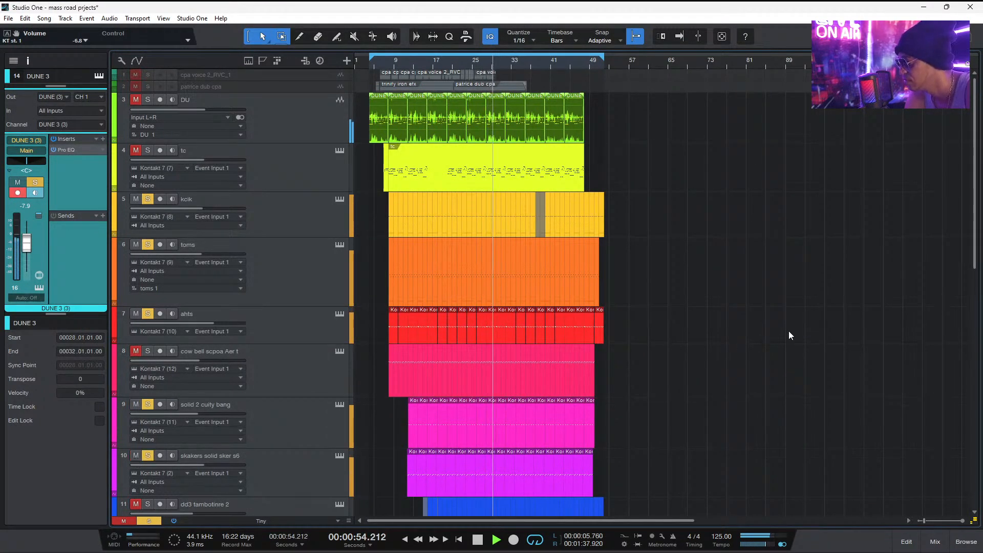
# Add the clap 33 dd3 and dd3 sn 20 tracks to the soloed layers, select dd3 sn 20 and stop playback
pyautogui.scroll(-10, 789, 335)
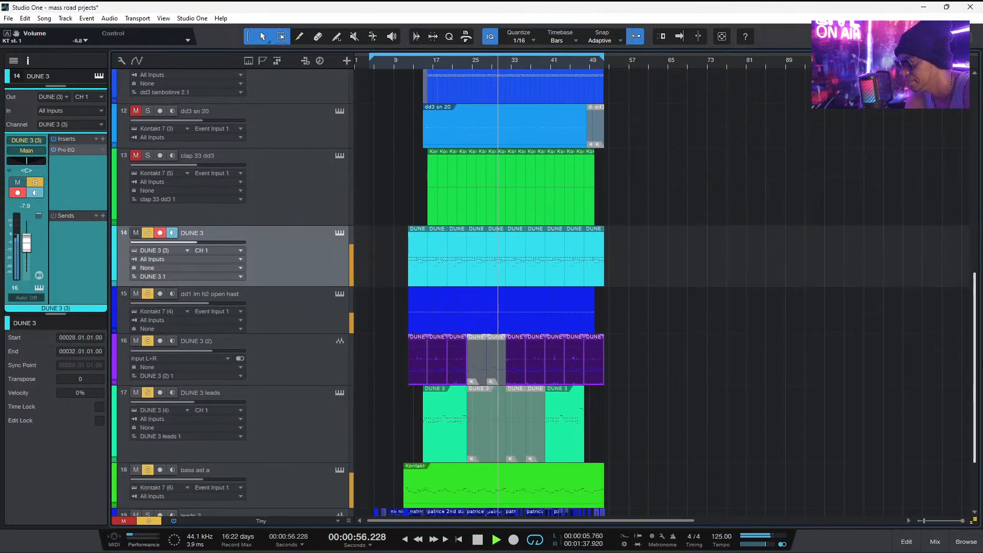
pyautogui.scroll(-1, 667, 370)
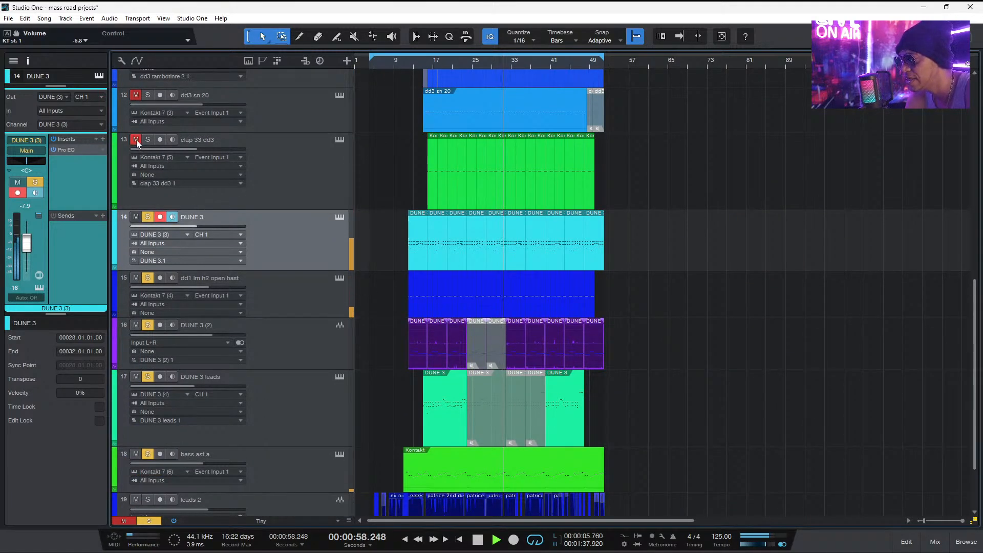
pyautogui.click(136, 95)
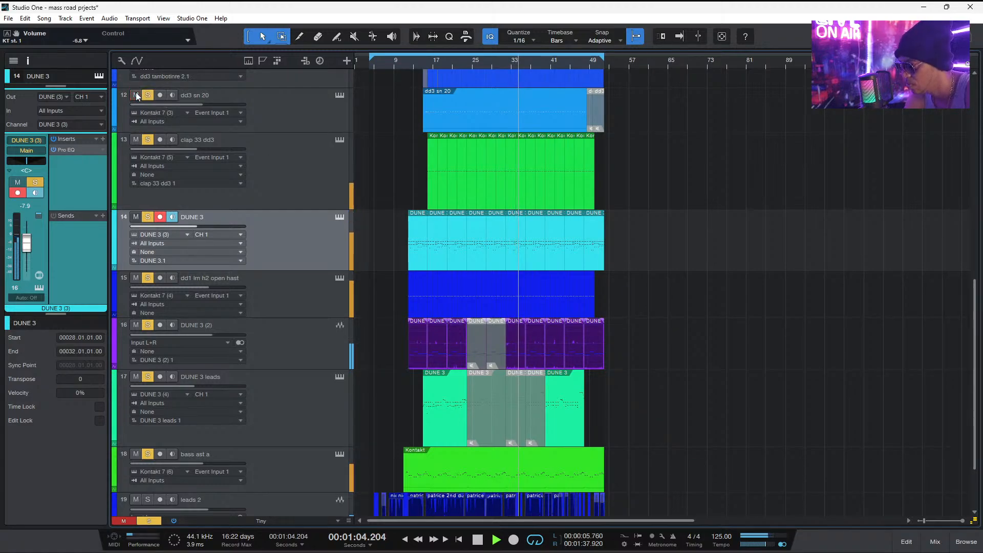
pyautogui.click(151, 96)
pyautogui.click(284, 114)
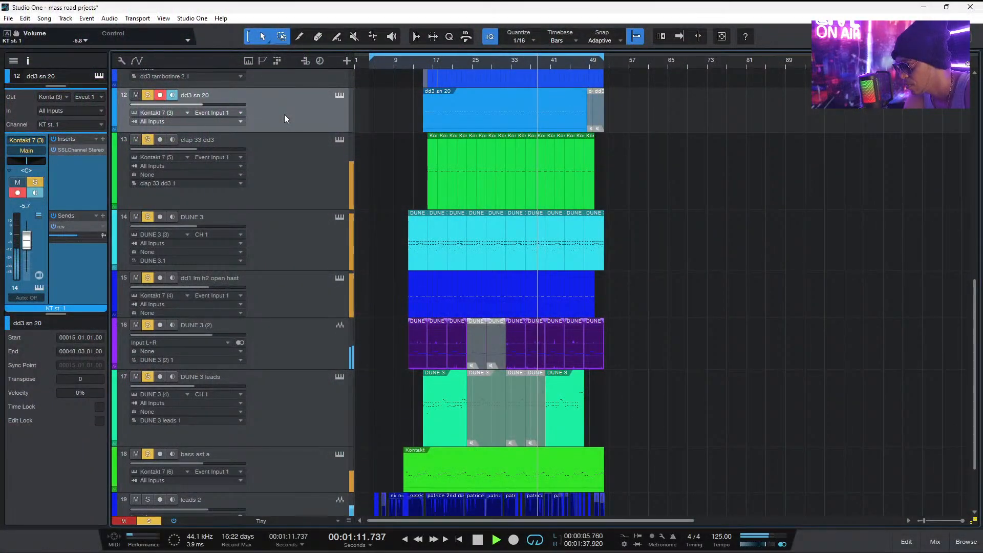
pyautogui.press('space')
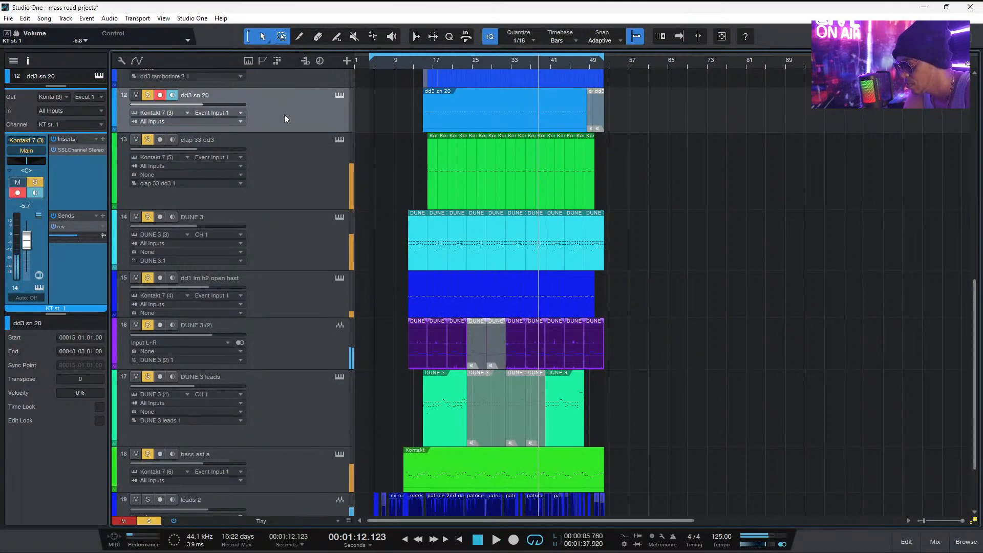
pyautogui.moveTo(976, 315); pyautogui.dragTo(976, 354)
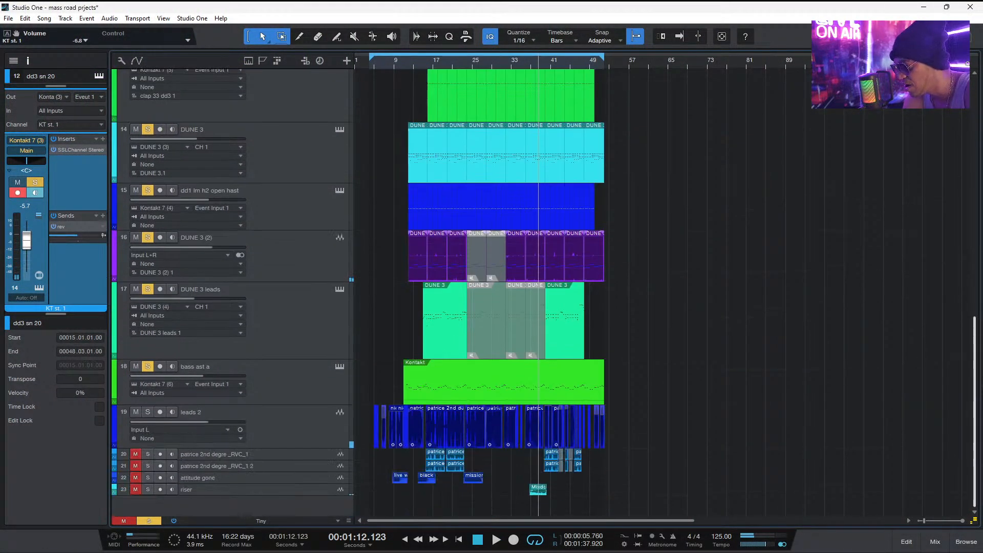